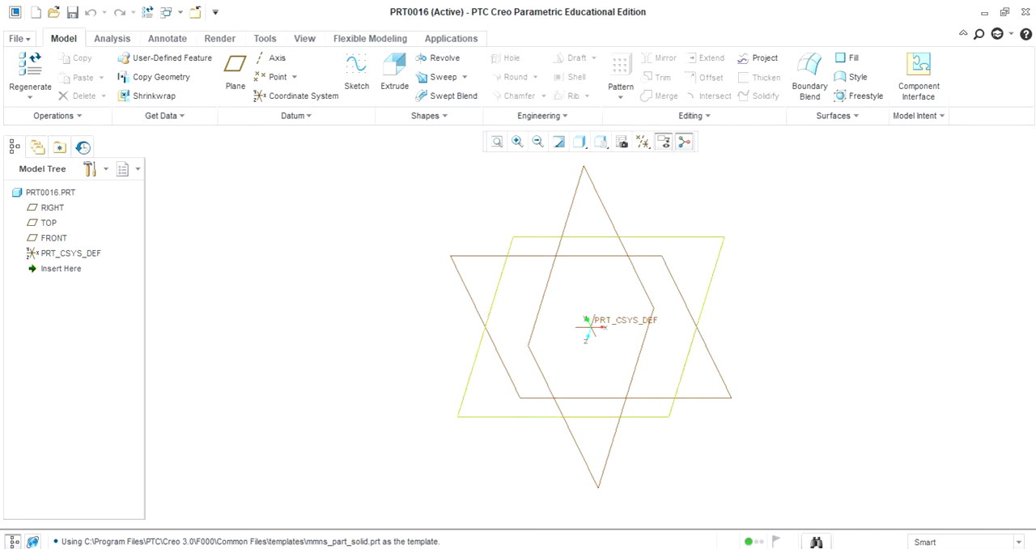
Step: Start a new sketch on the TOP datum plane, using the RIGHT plane as the right-facing orientation reference
left_click(356, 75)
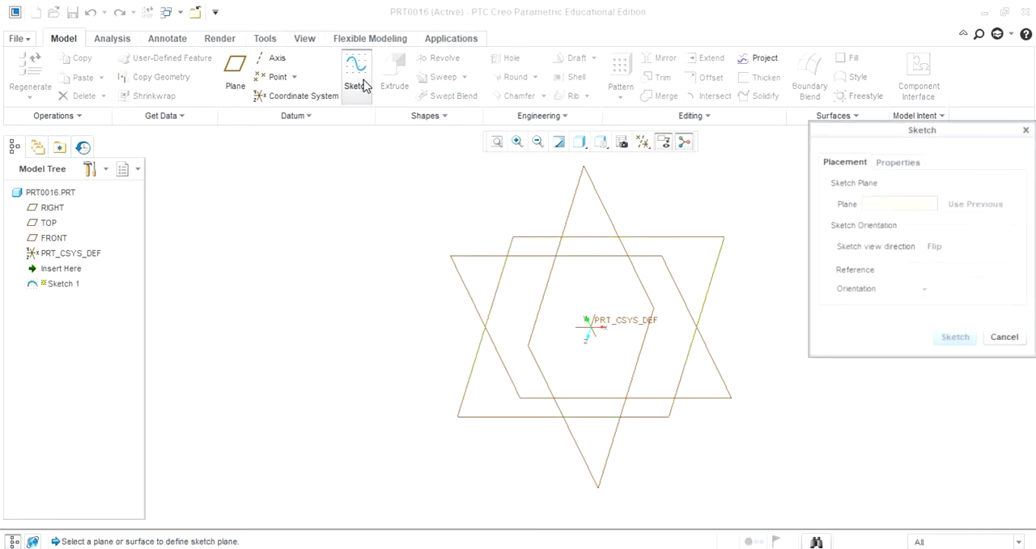
left_click(530, 241)
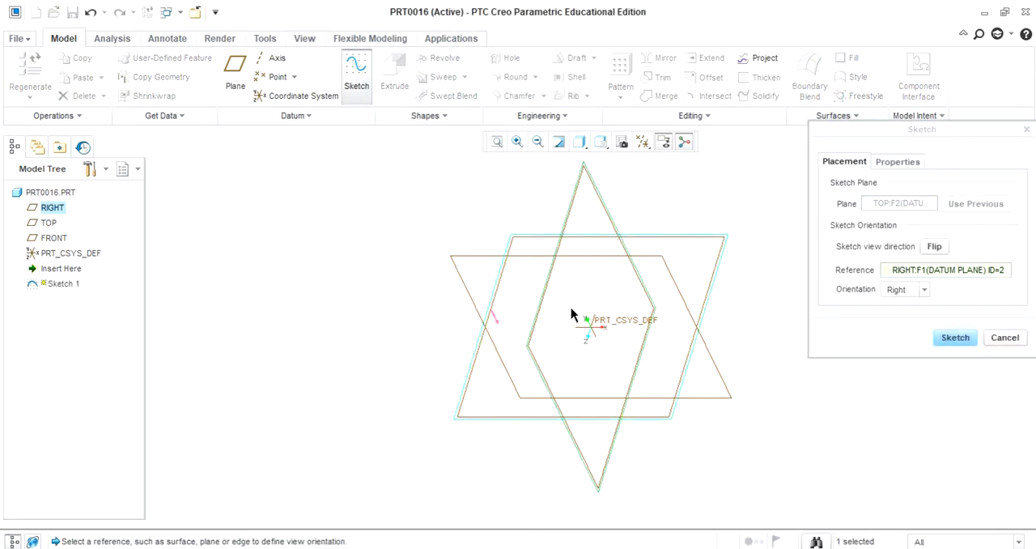
left_click(952, 338)
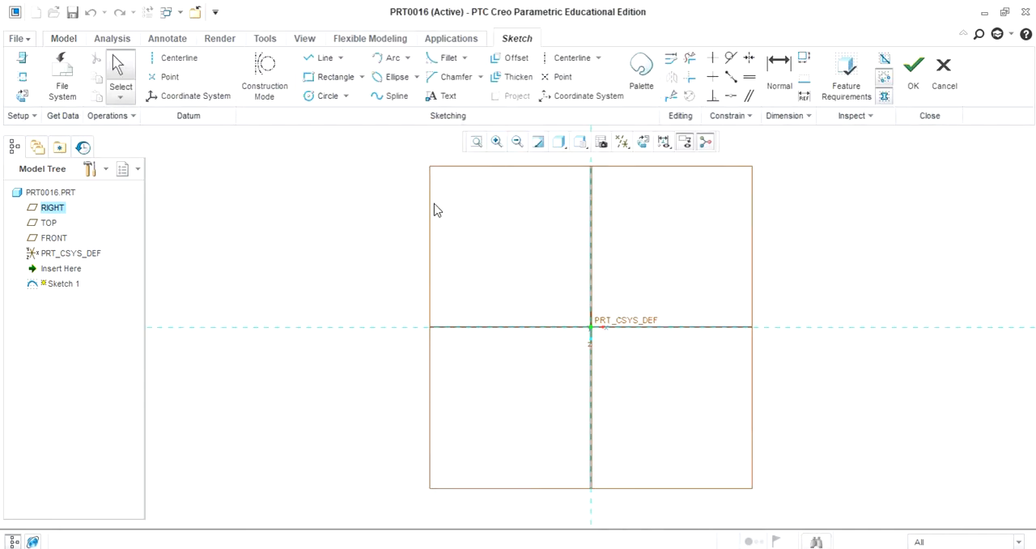
Step: Sketch a center rectangle about 620 by 298 mm, centred on the origin of the coordinate system
left_click(362, 79)
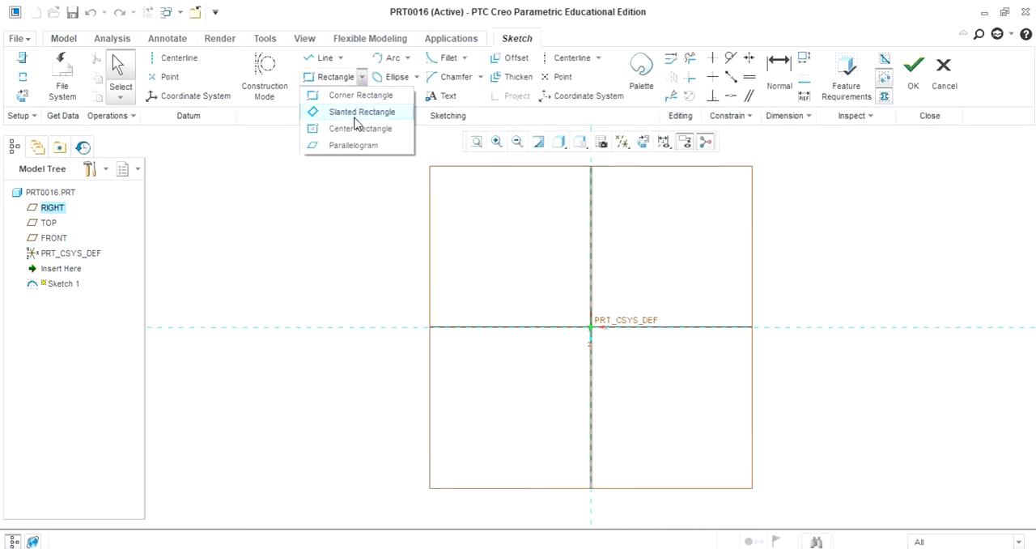
left_click(360, 128)
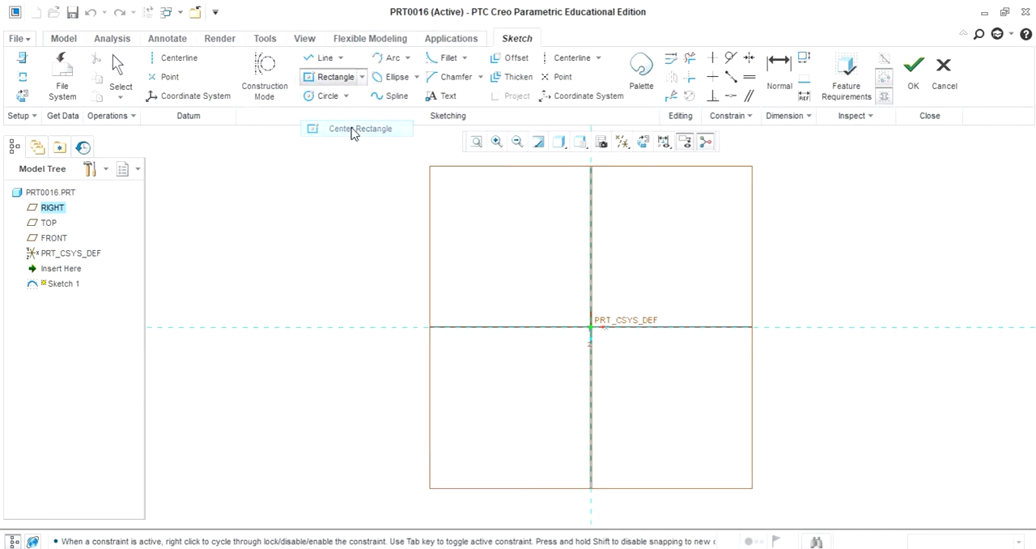
left_click(589, 327)
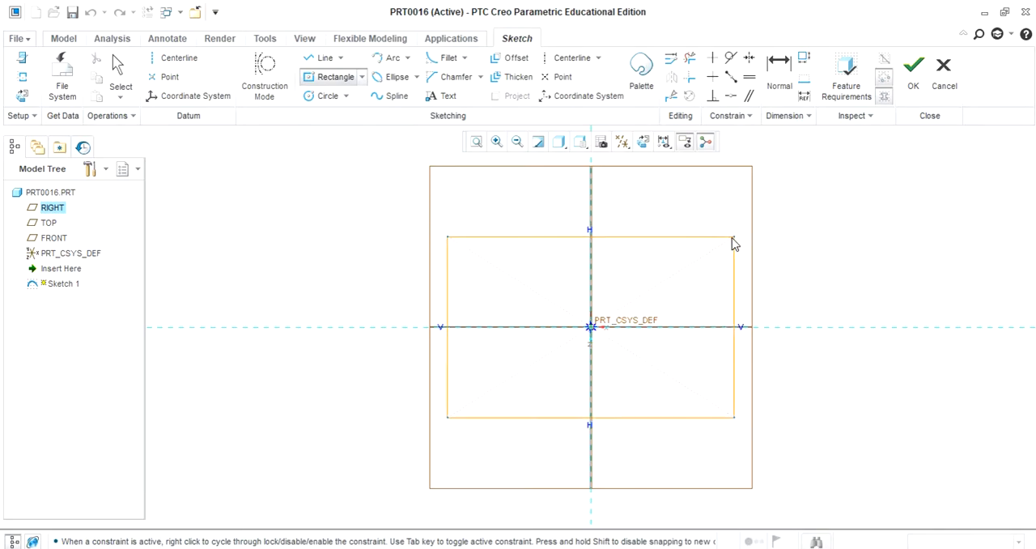
left_click(787, 234)
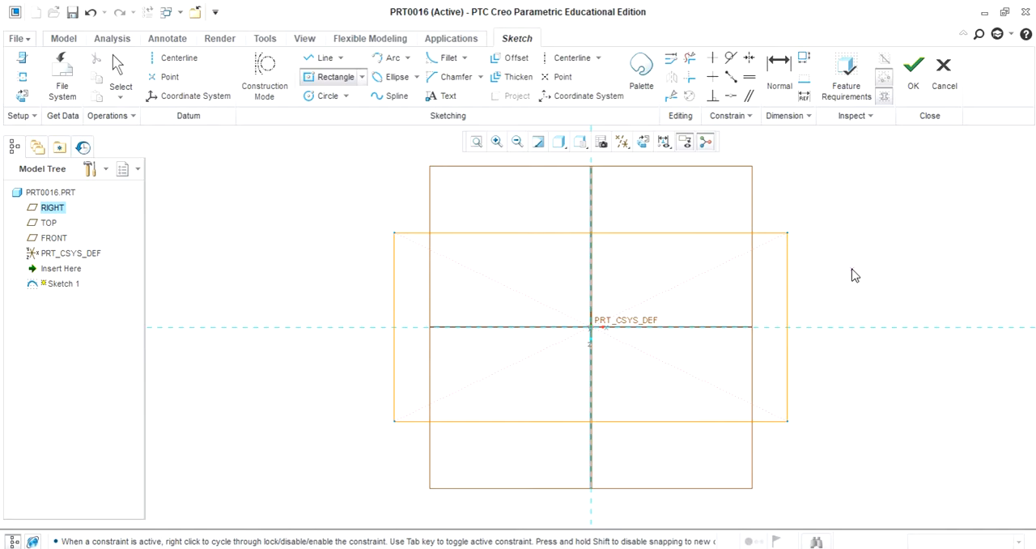
middle_click(879, 310)
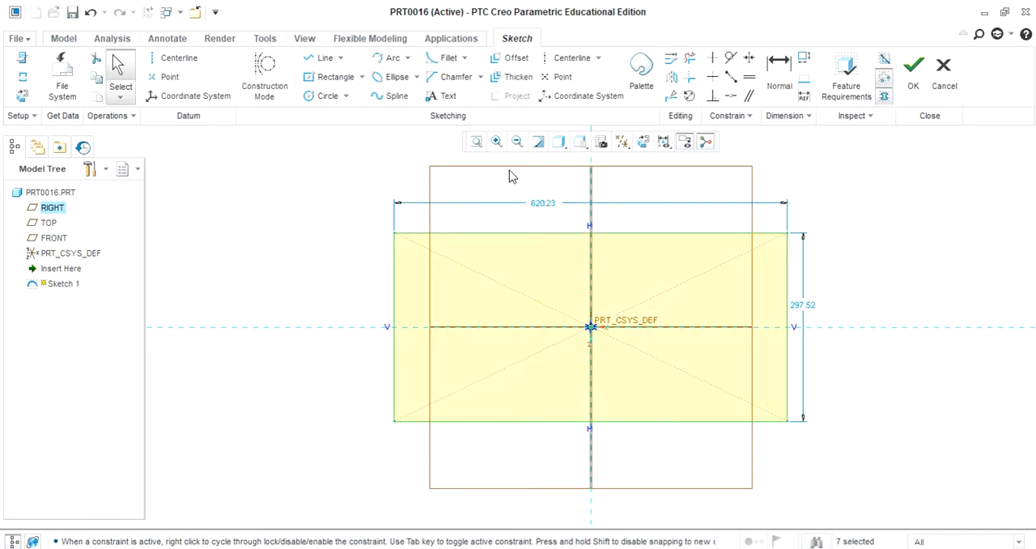
Step: Set the rectangle's width to 500 mm and its height to 300 mm, and finish the sketch
double_click(547, 209)
type("5")
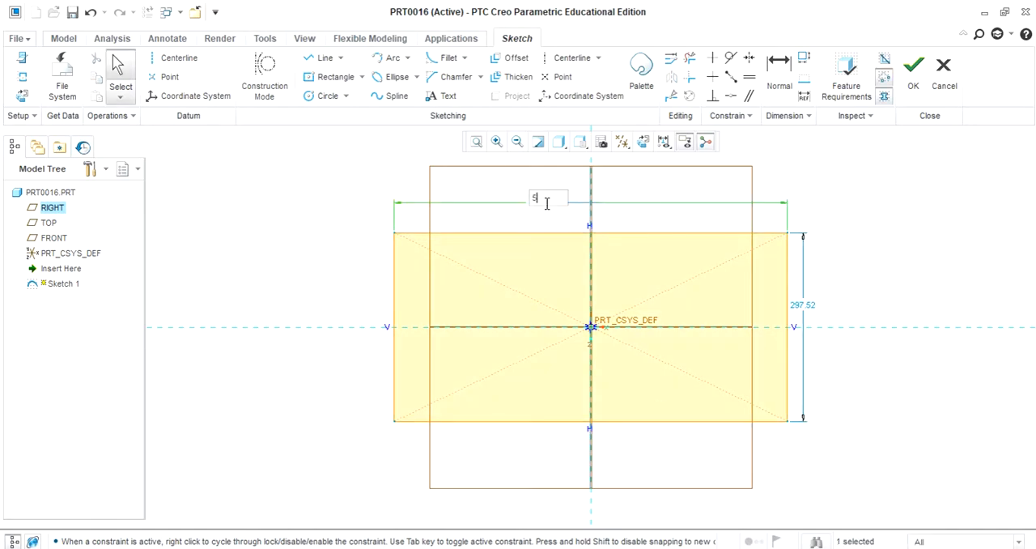
type("00")
key("Return")
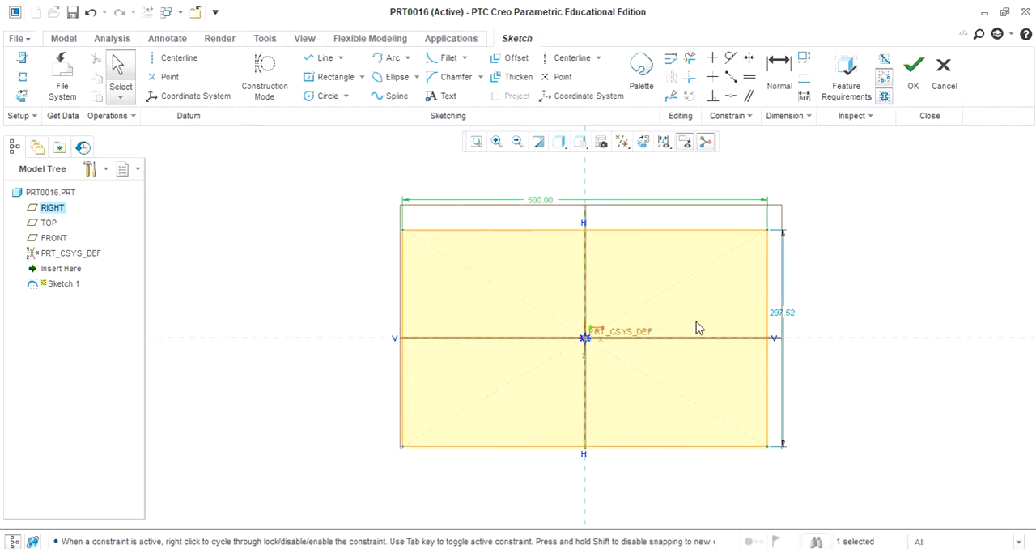
left_click(779, 315)
double_click(779, 315)
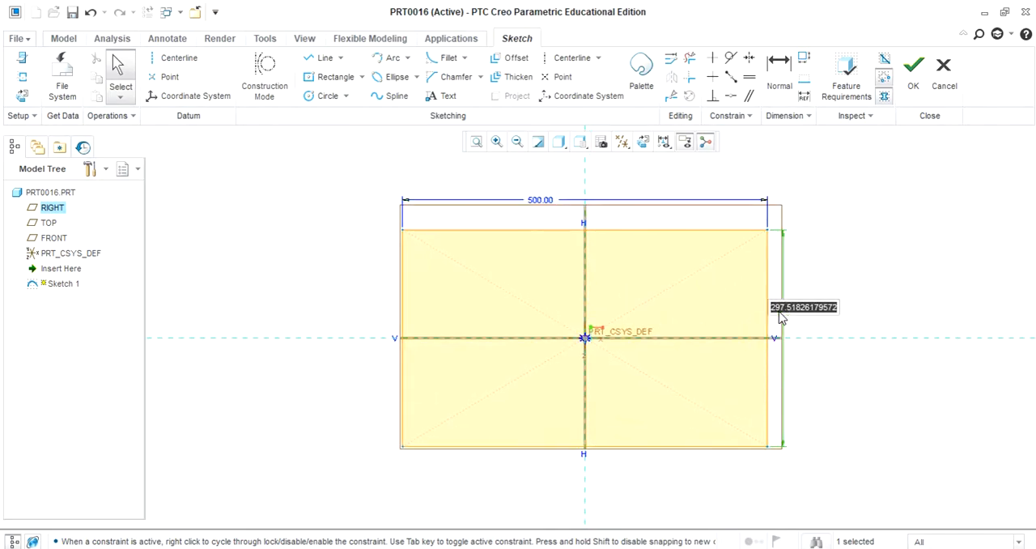
type("300")
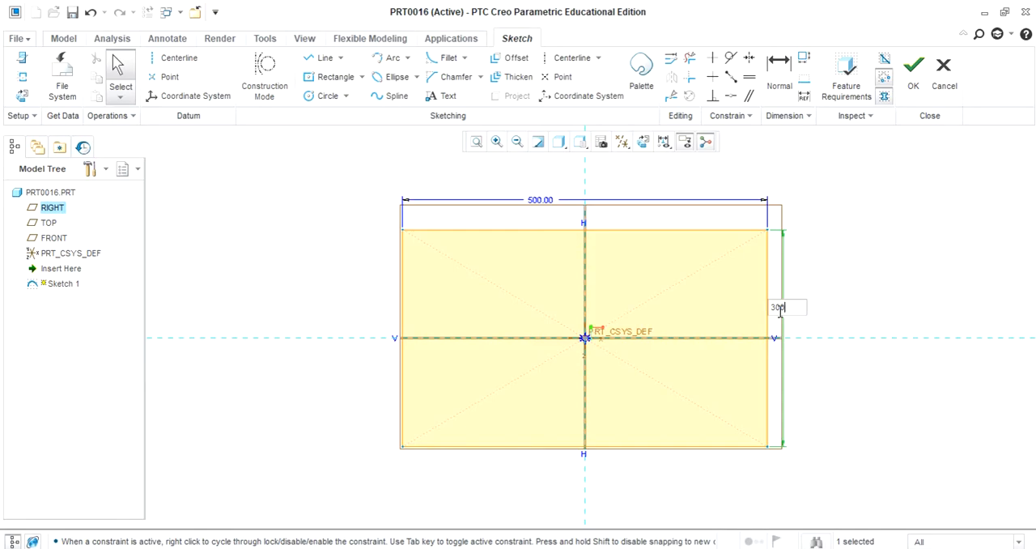
key("Return")
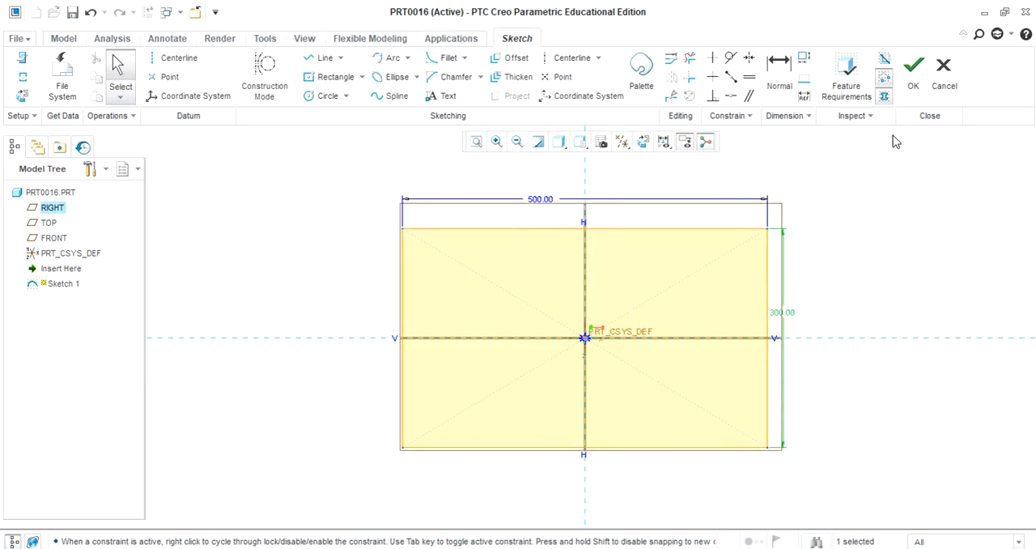
left_click(913, 67)
Step: Extrude the rectangle sketch into a solid block with a depth of 200 mm
mouse_move(860, 289)
middle_mouse_down()
mouse_move(844, 261)
mouse_move(853, 237)
mouse_move(715, 213)
middle_mouse_up()
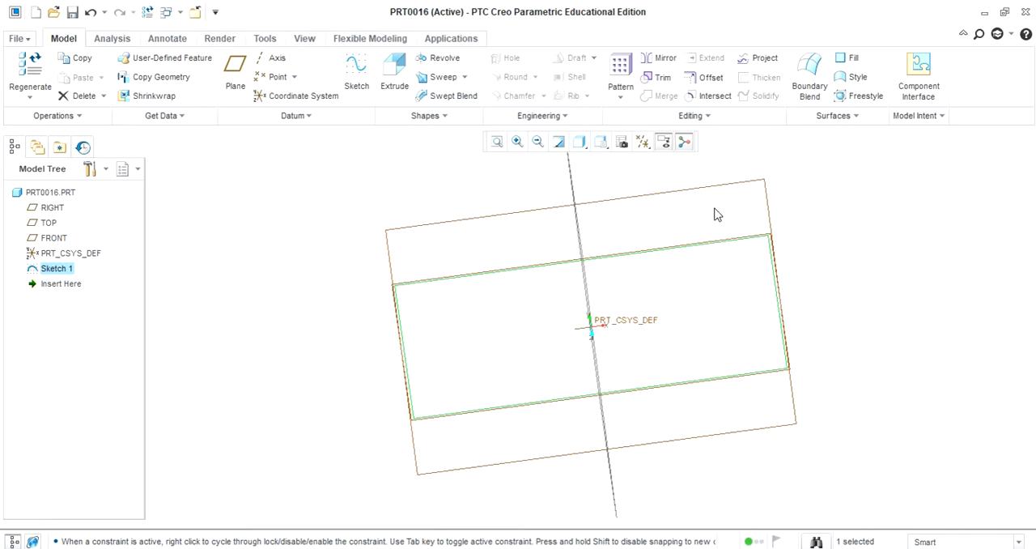
left_click(394, 71)
left_click(128, 78)
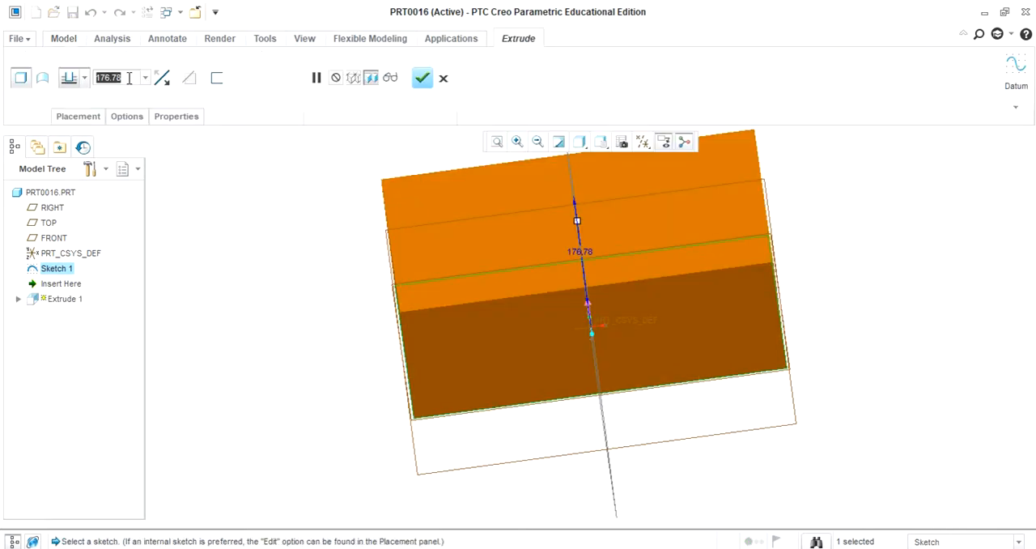
type("2")
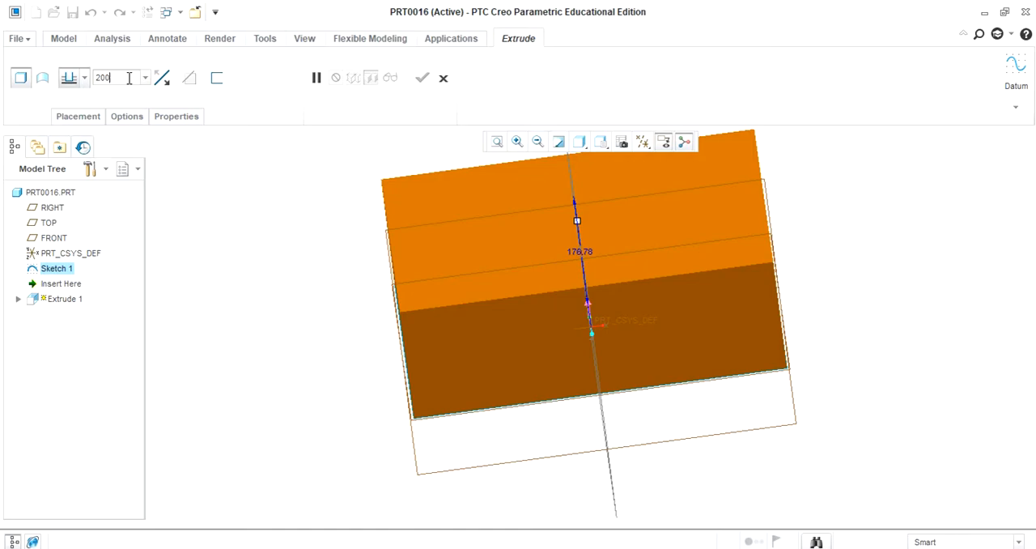
type("00")
key("Return")
left_click(423, 78)
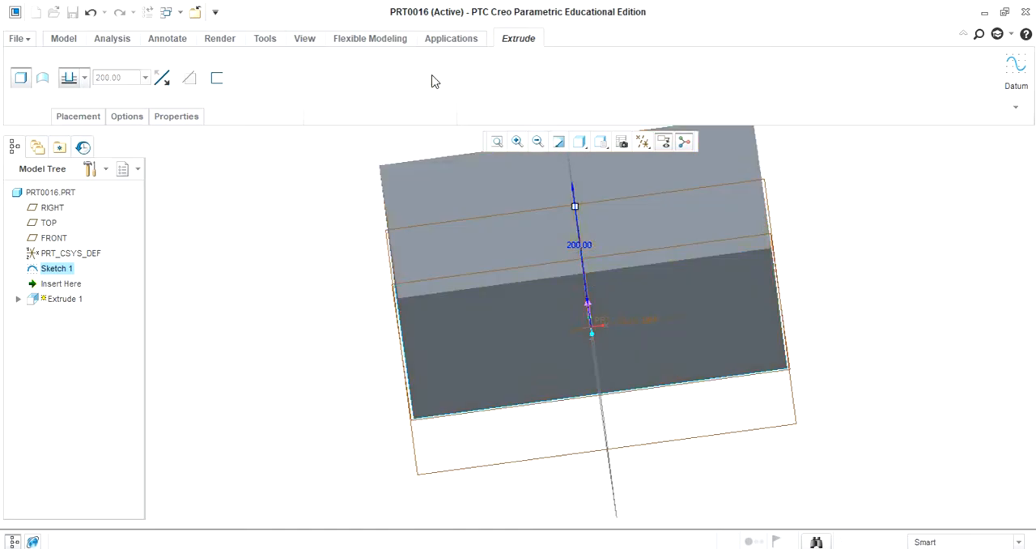
left_click(890, 336)
middle_click_drag(886, 318, 879, 342)
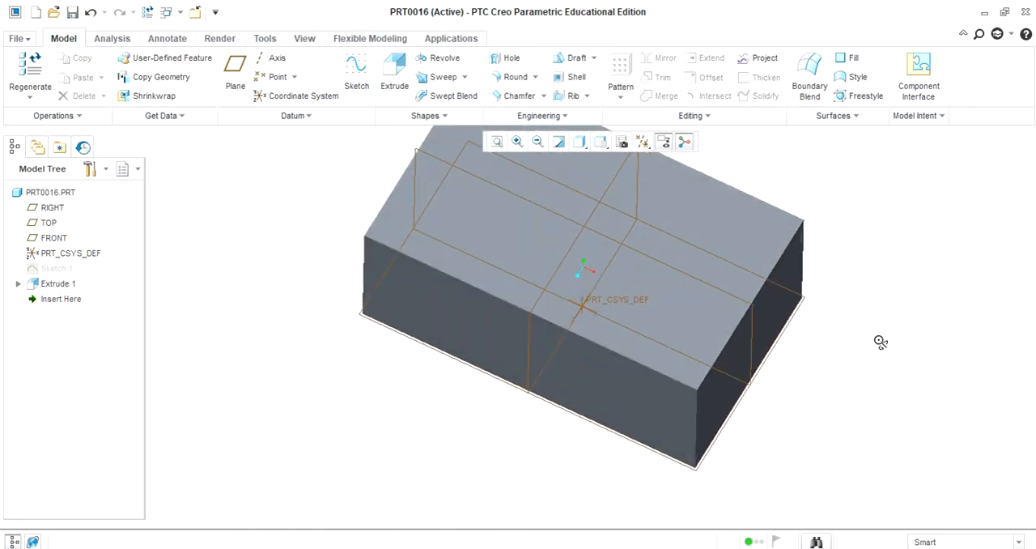
Step: Place a simple hole on the block's upper face, with one long edge and one adjacent short edge as offset references
left_click(509, 63)
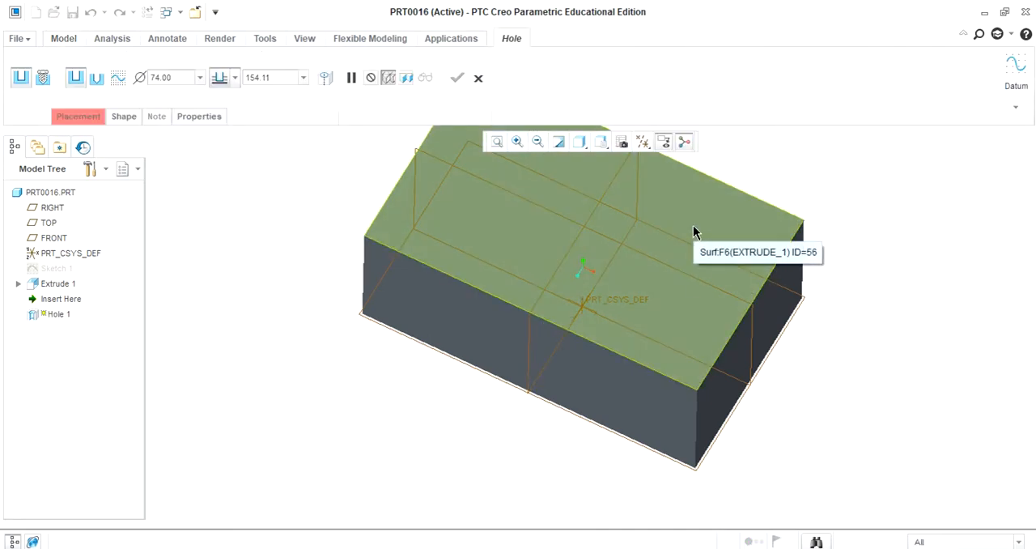
left_click(637, 235)
mouse_move(871, 386)
middle_mouse_down()
mouse_move(833, 394)
mouse_move(857, 368)
mouse_move(871, 379)
mouse_move(832, 386)
mouse_move(860, 382)
middle_mouse_up()
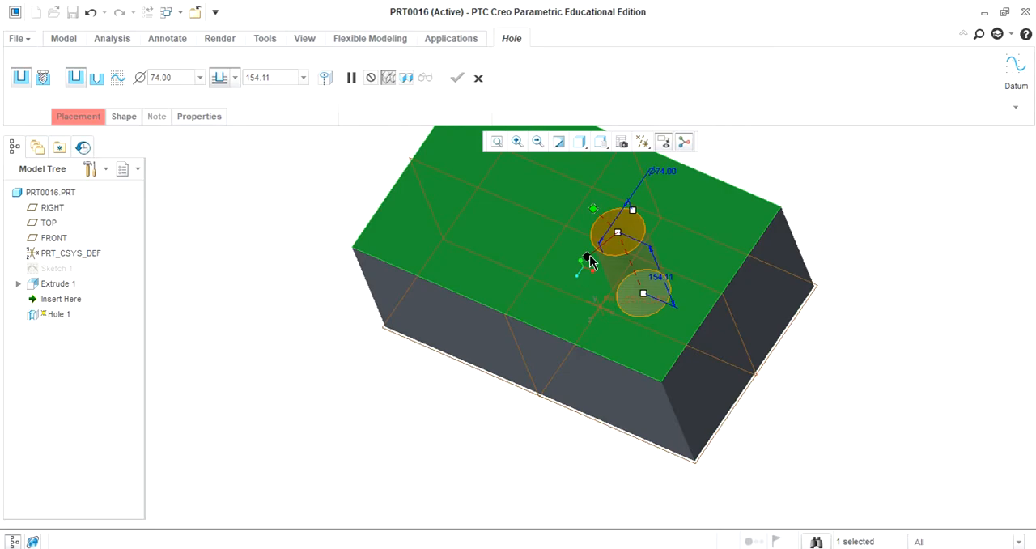
left_click_drag(588, 258, 567, 336)
left_click_drag(593, 212, 665, 255)
left_click_drag(710, 281, 724, 288)
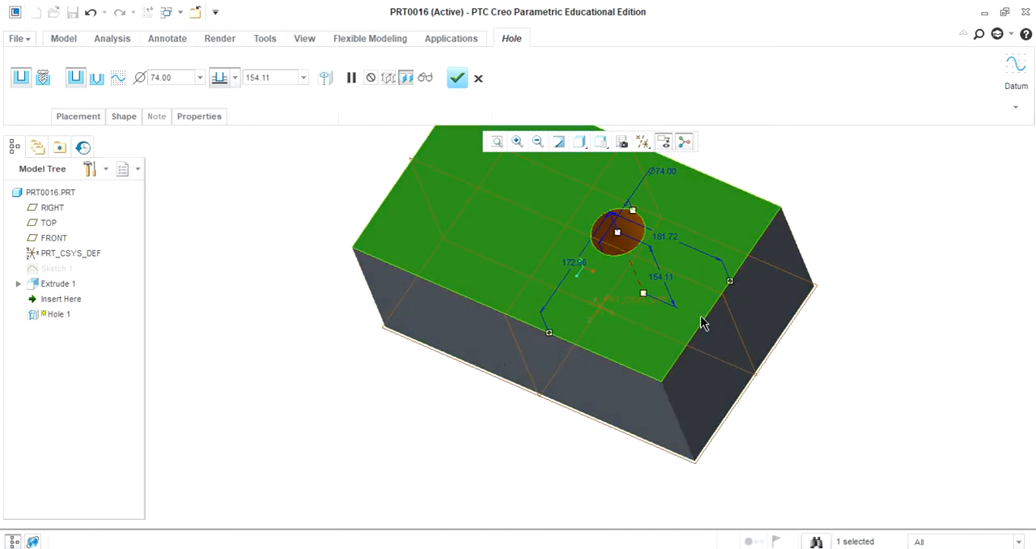
Step: Set the hole's offset from the long edge to 150 mm and from the short edge to 250 mm
double_click(571, 268)
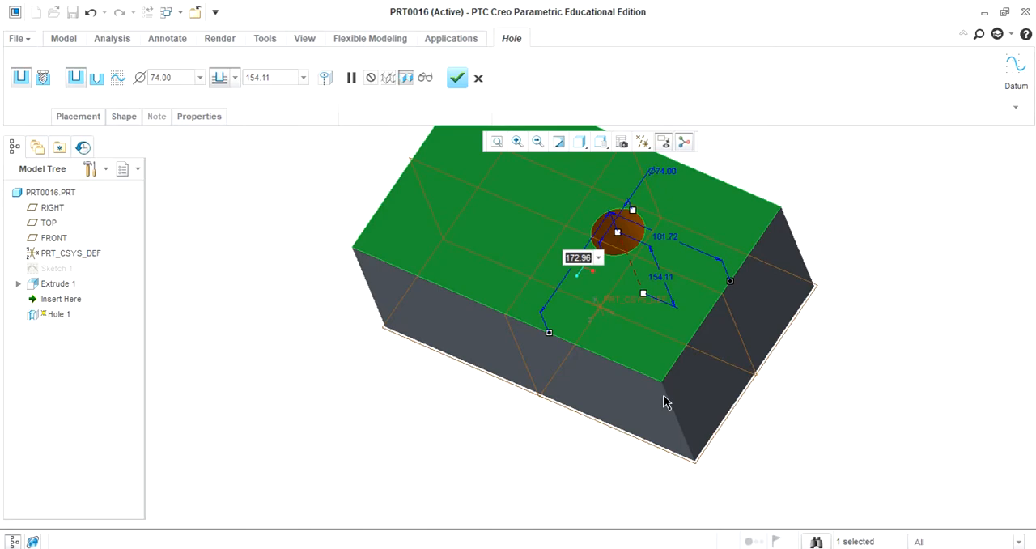
type("150")
key("Return")
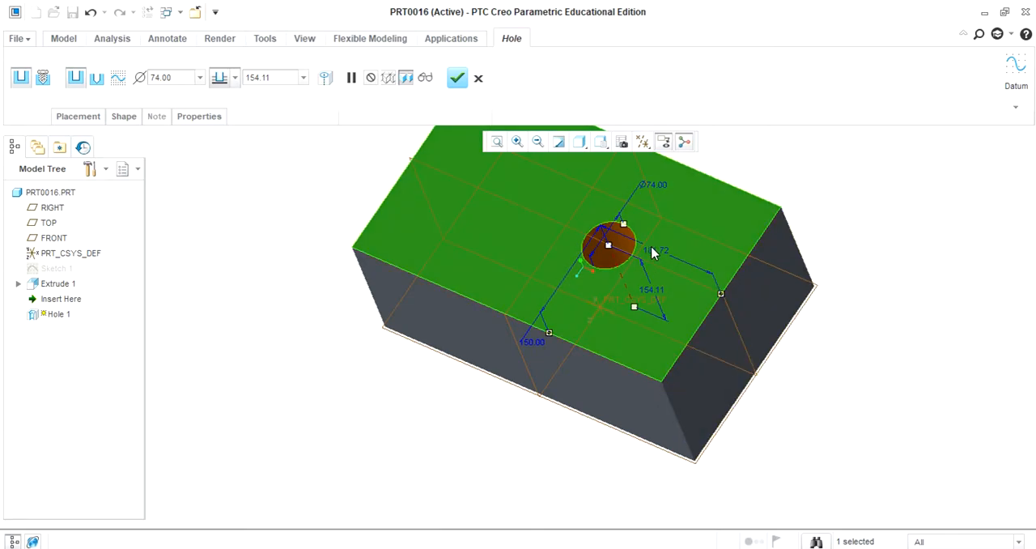
double_click(656, 257)
type("250")
key("Return")
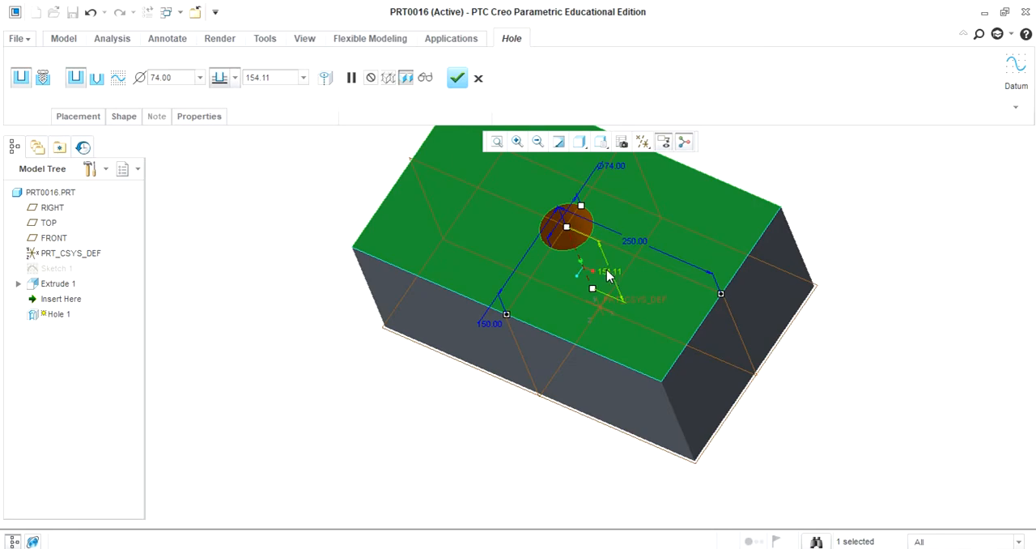
Step: Review the hole's placement references and set its diameter to 60 mm in the shape settings
left_click(74, 118)
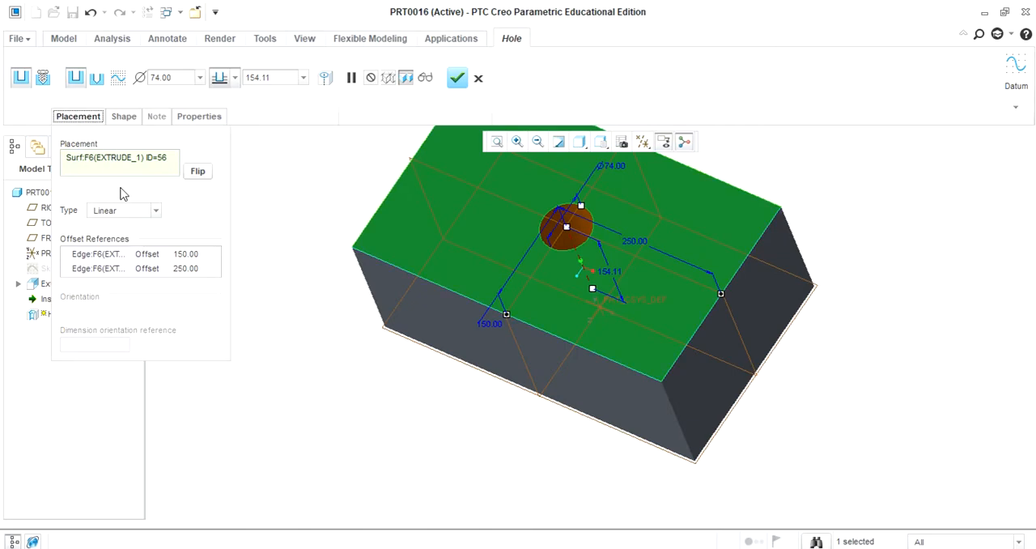
left_click(124, 118)
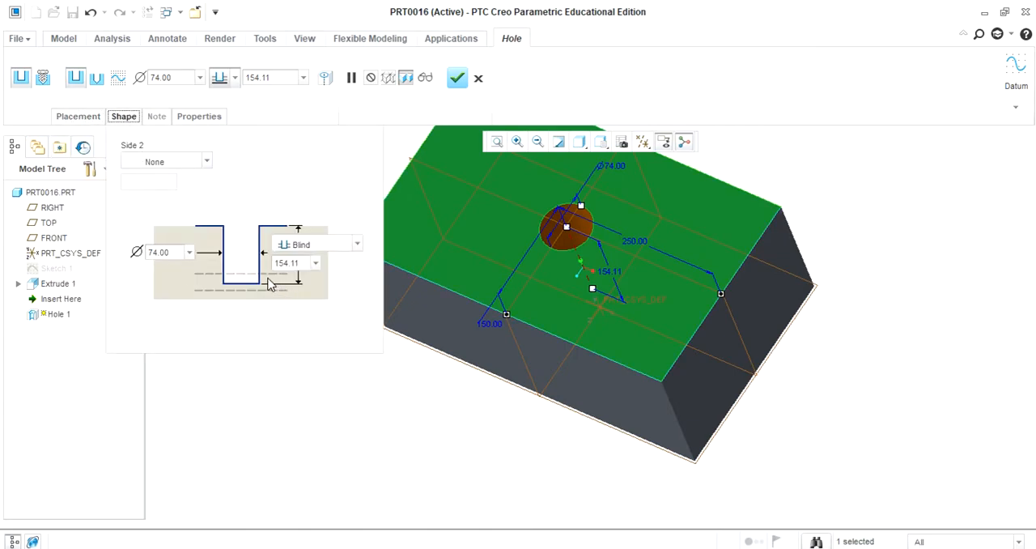
middle_click_drag(483, 428, 499, 448)
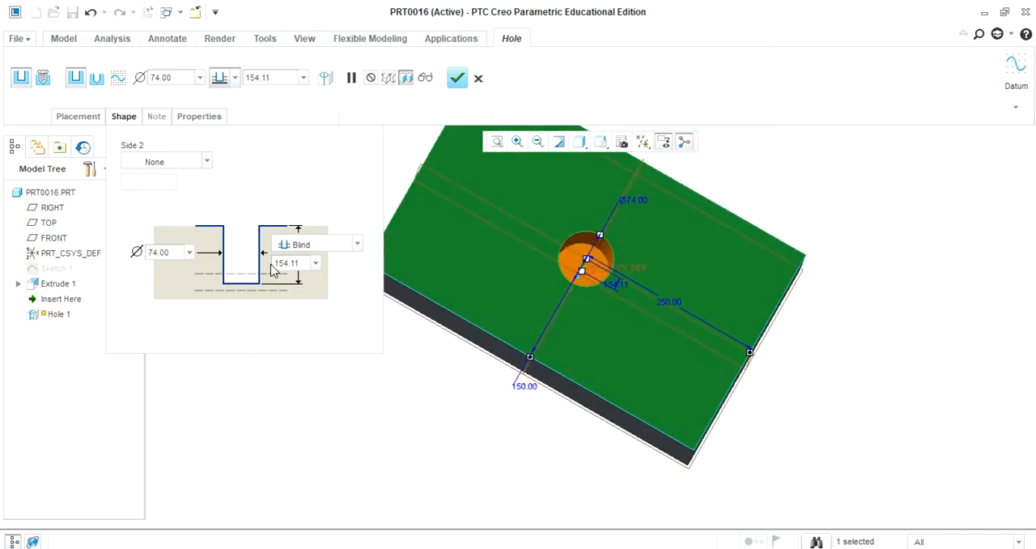
double_click(169, 251)
type("6")
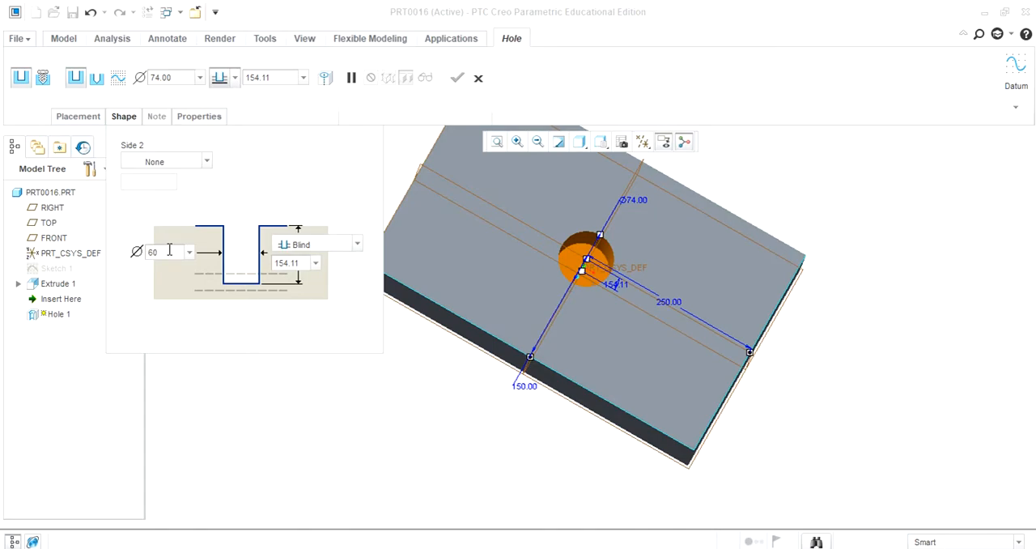
type("0")
key("Return")
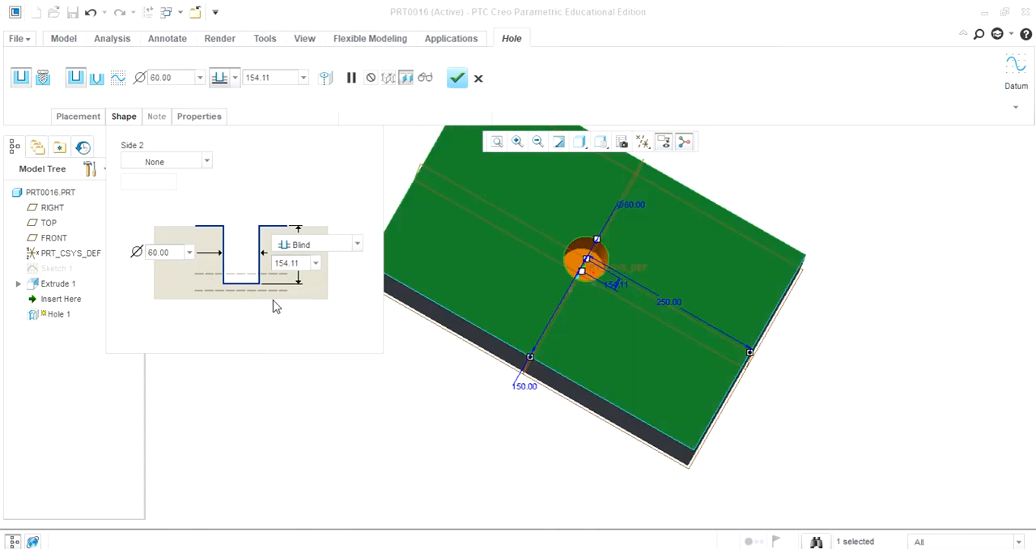
Step: Set the blind hole's depth to 150 mm and complete the hole feature
double_click(298, 262)
type("15")
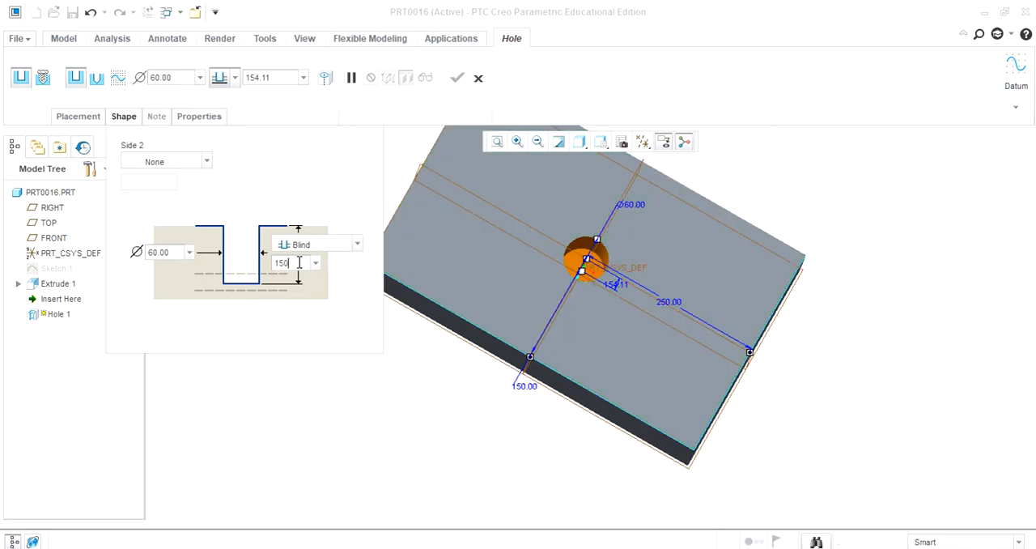
type("0")
key("Return")
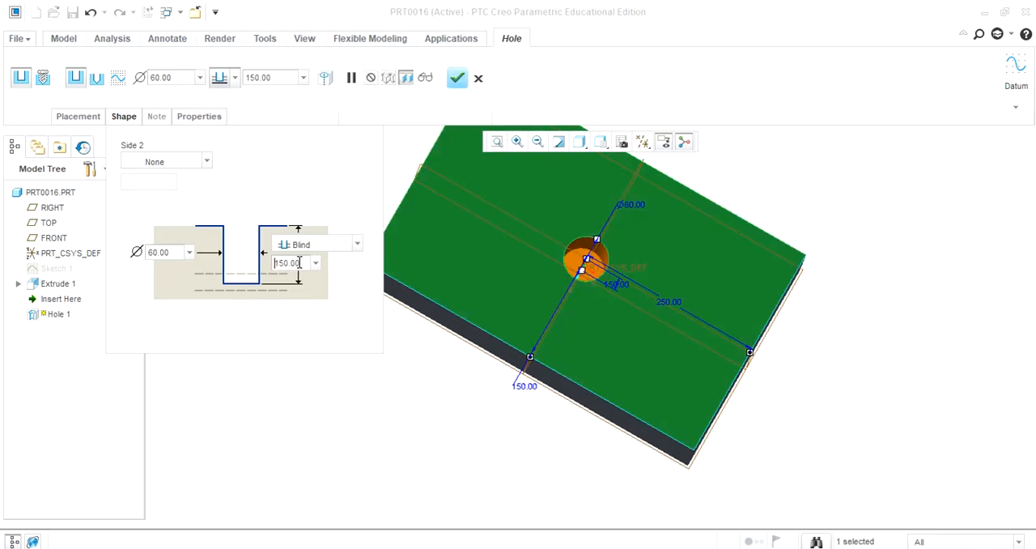
middle_click(385, 440)
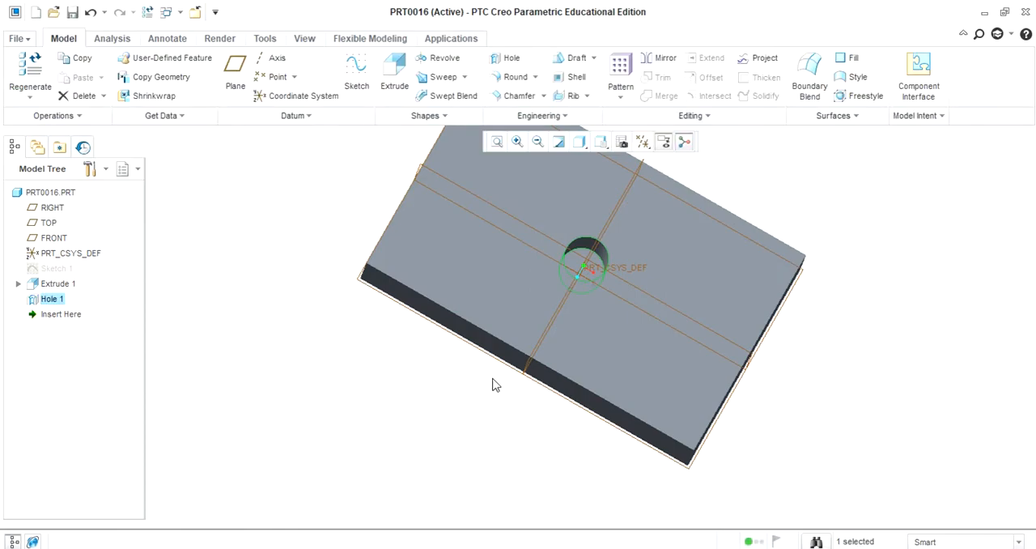
Step: Display the finished hole's dimensions on the model for editing
middle_click_drag(842, 383, 810, 435)
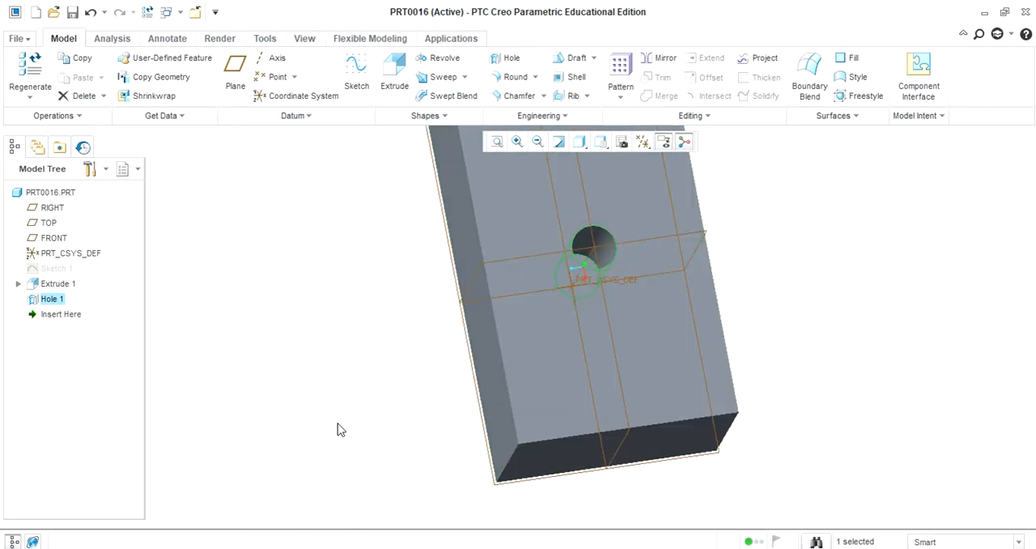
right_click(53, 304)
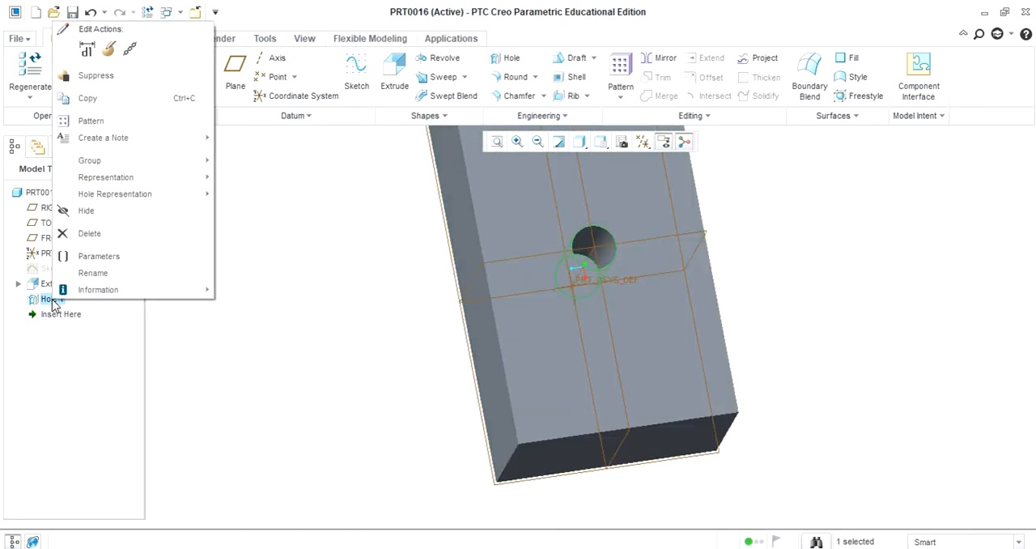
left_click(107, 51)
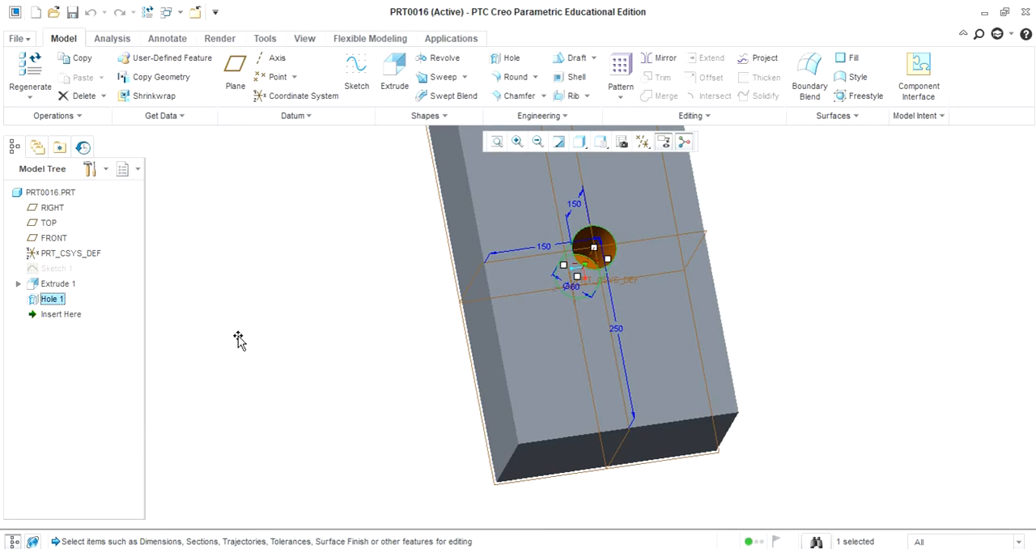
Step: Set the hole's depth to 130 mm through its displayed dimension and regenerate the part
middle_click_drag(394, 433, 414, 377)
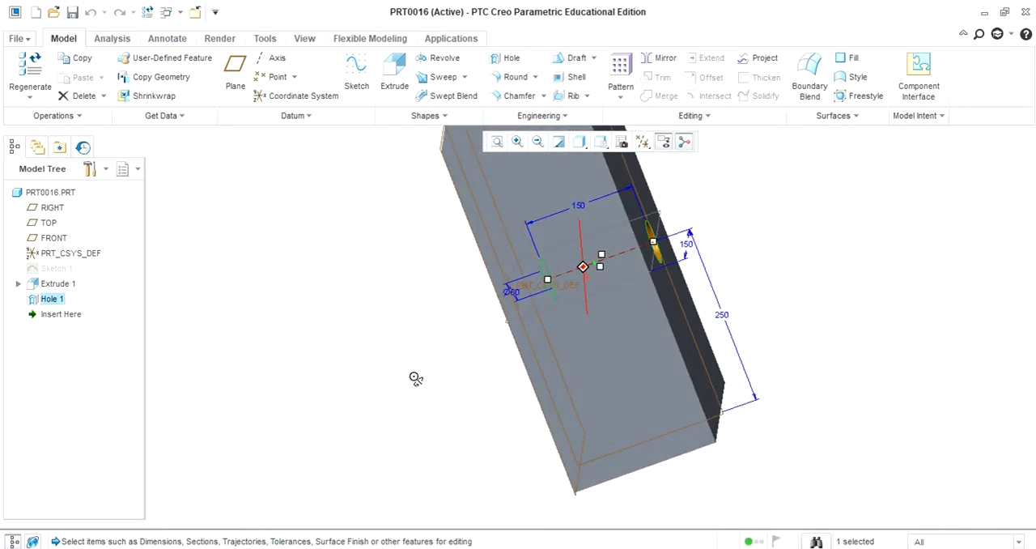
double_click(584, 206)
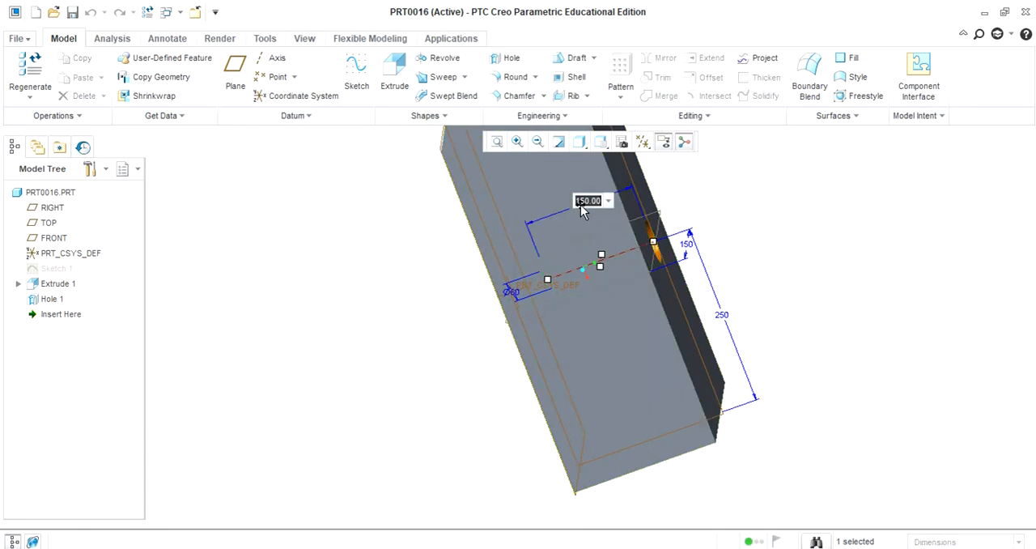
type("130")
key("Return")
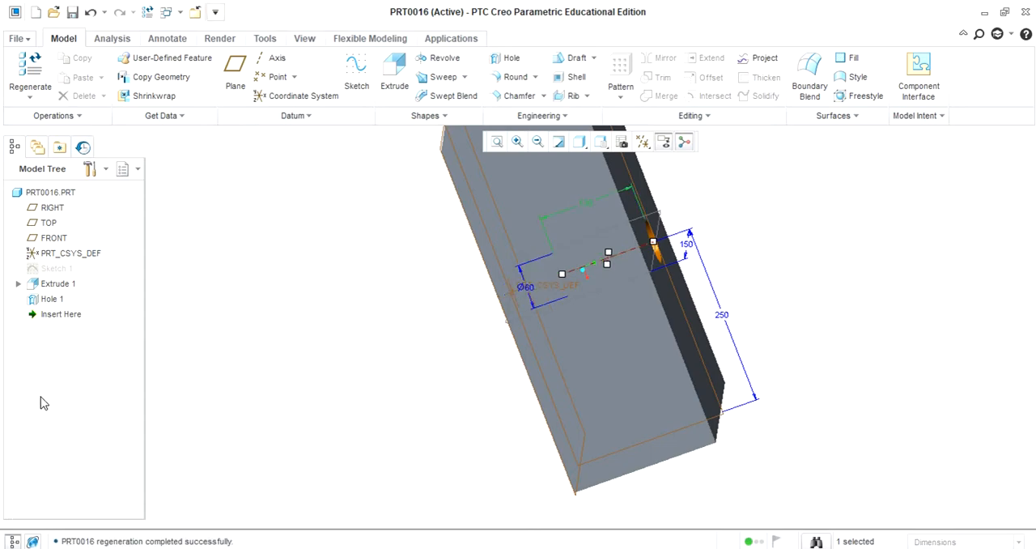
middle_click_drag(354, 381, 302, 378)
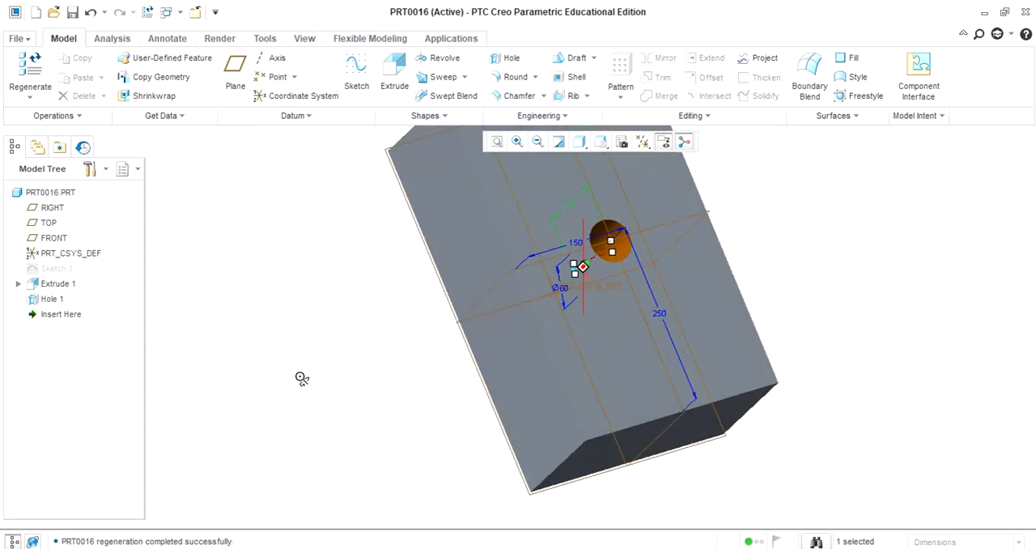
left_click(29, 66)
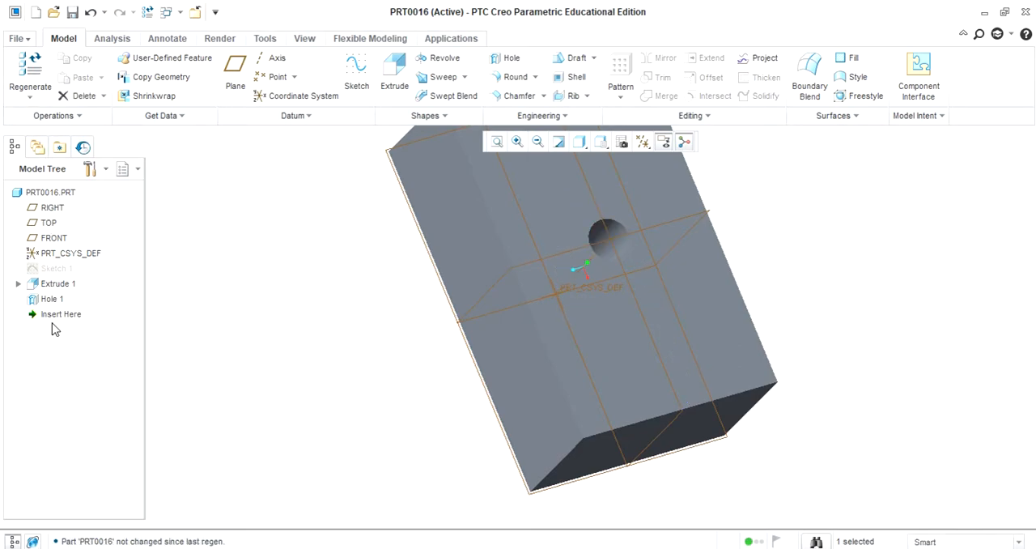
Step: Redefine the hole to use the standard drilled profile and display its shape settings
right_click(50, 300)
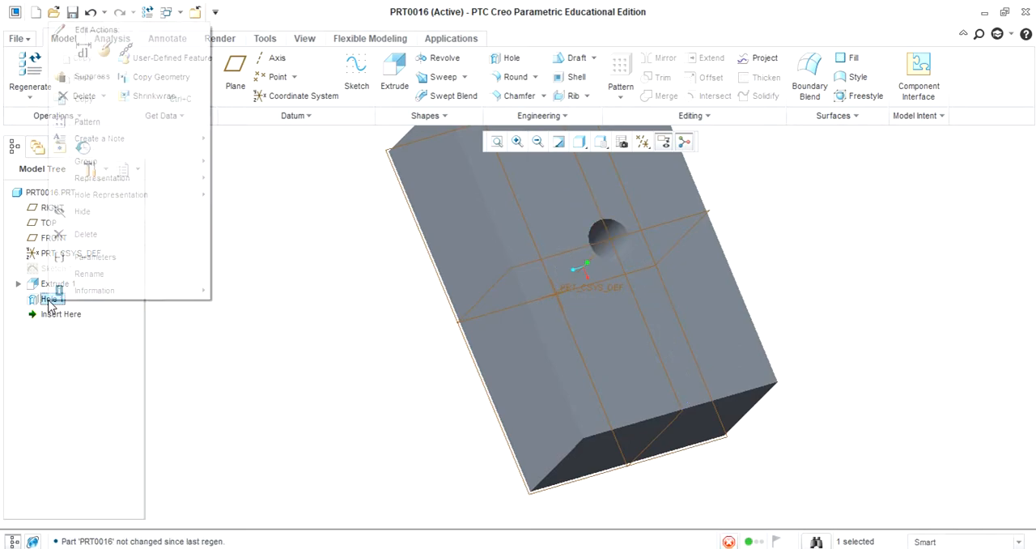
left_click(104, 50)
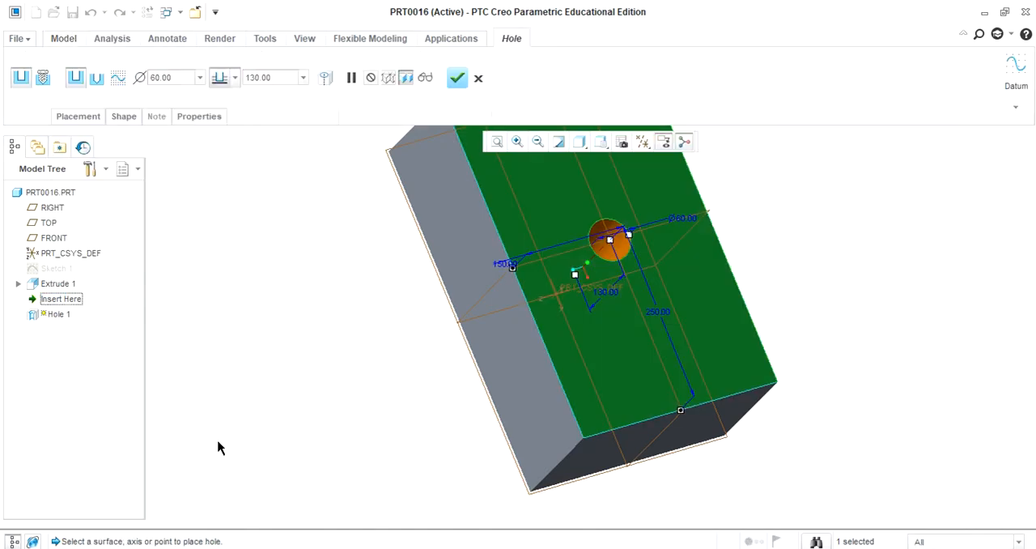
middle_click_drag(307, 391, 240, 441)
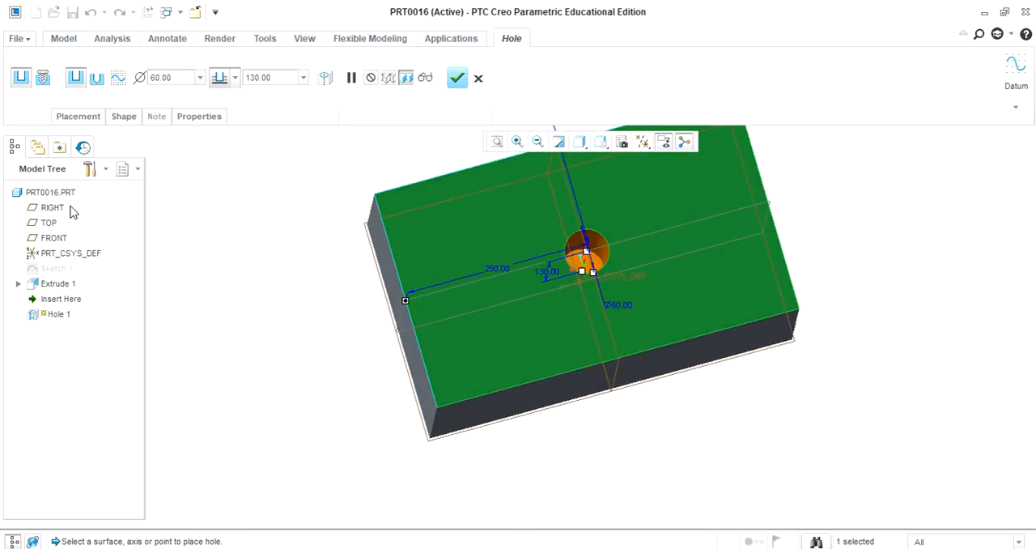
left_click(96, 78)
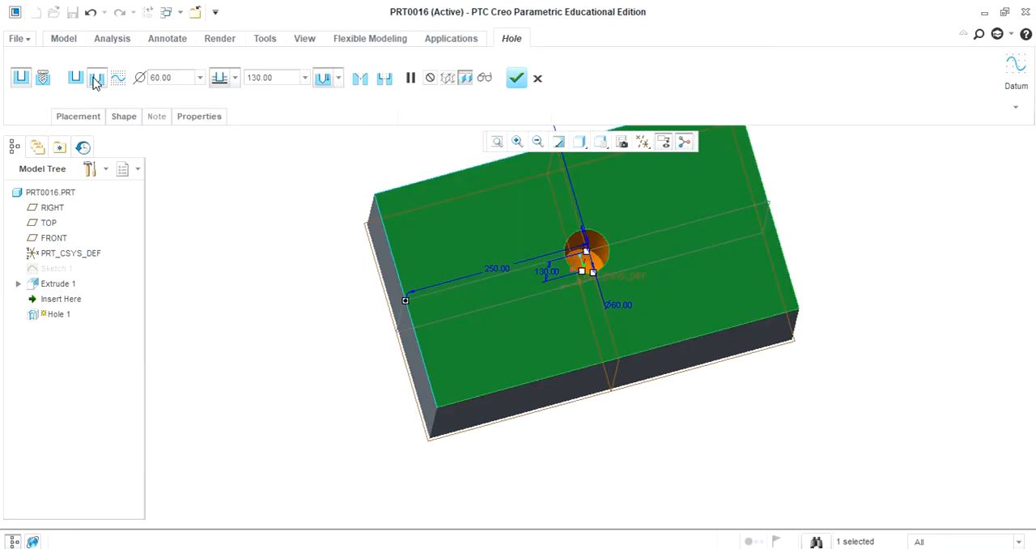
left_click(83, 117)
left_click(121, 116)
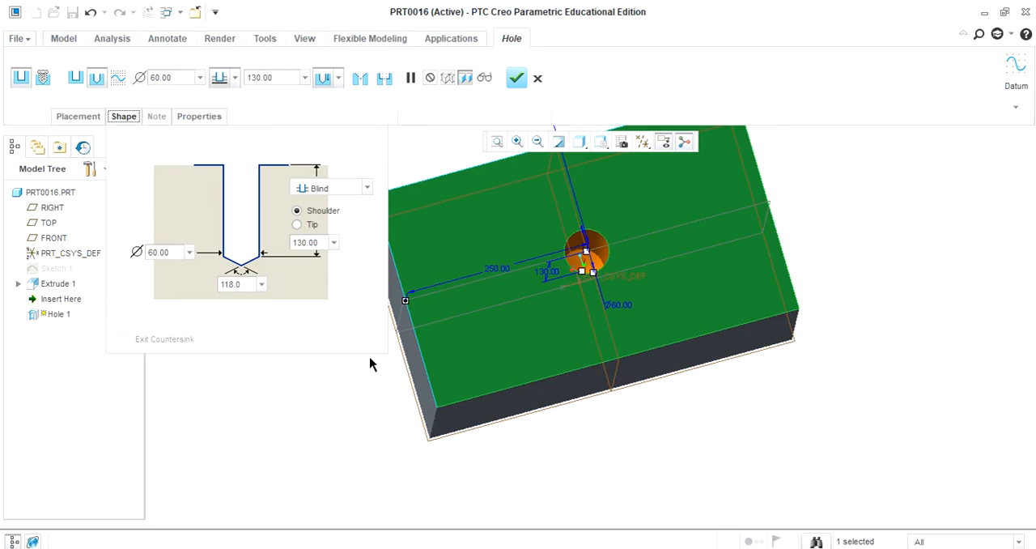
Step: Set the drill tip angle at the bottom of the hole to 120 degrees
middle_click_drag(322, 418, 320, 390)
middle_click_drag(275, 410, 308, 374)
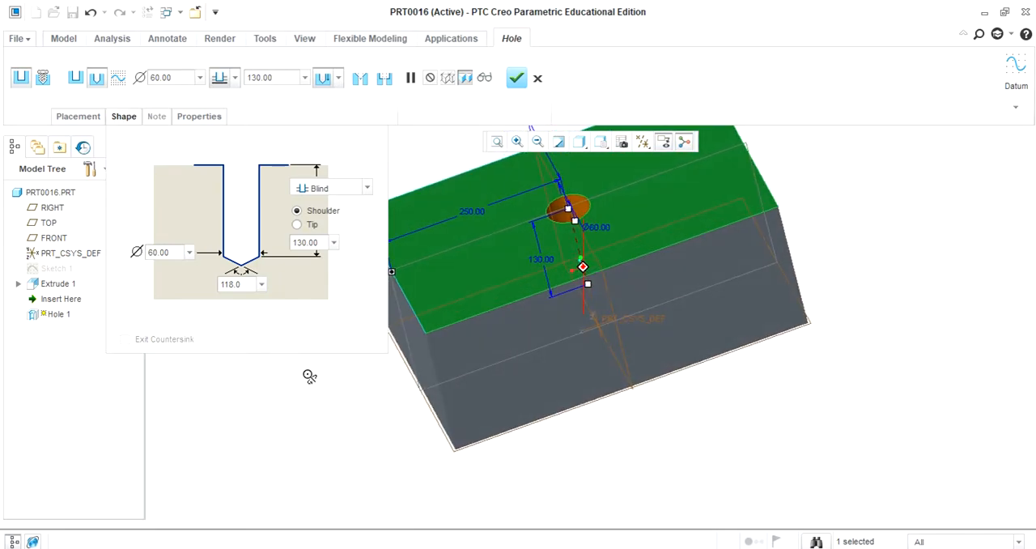
left_click(242, 287)
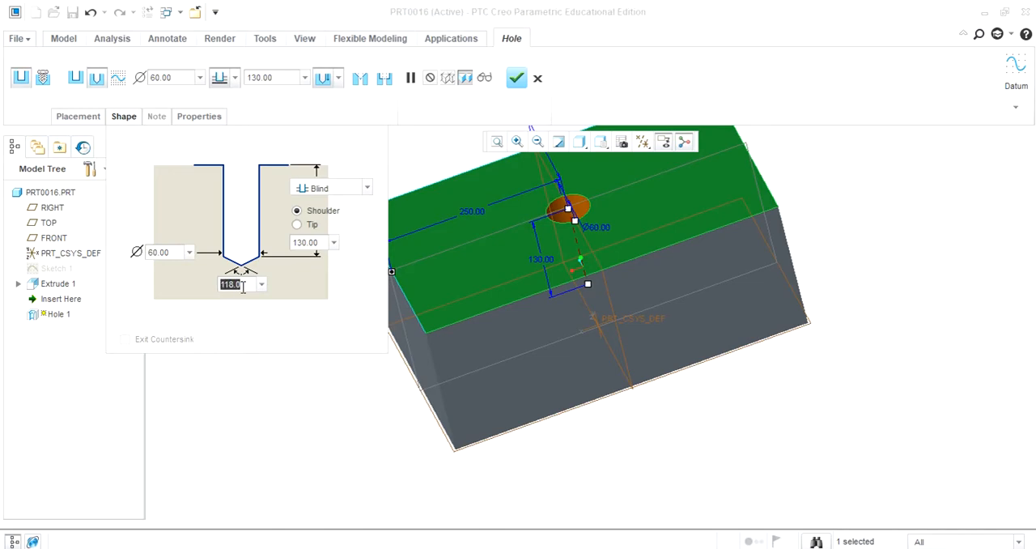
type("1")
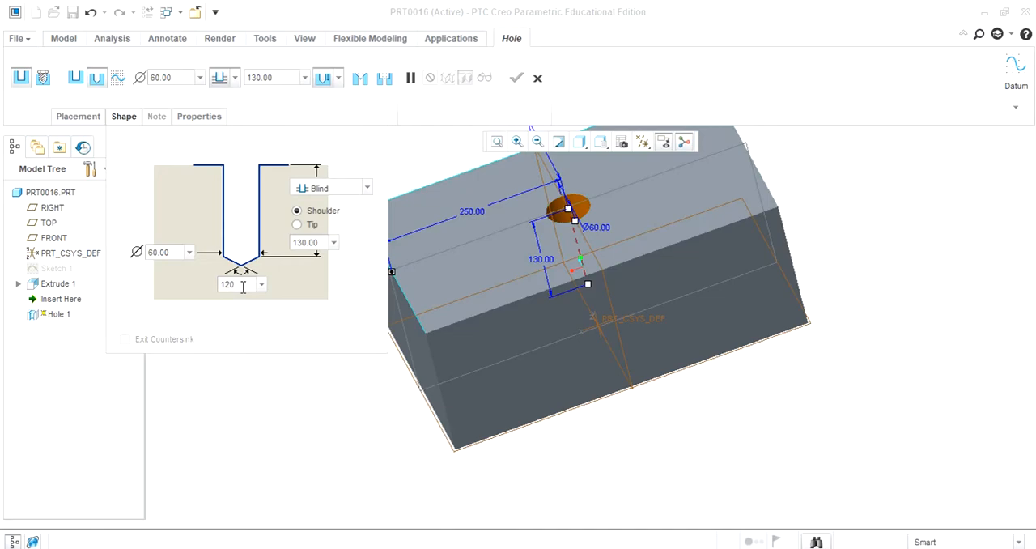
type("20")
key("Return")
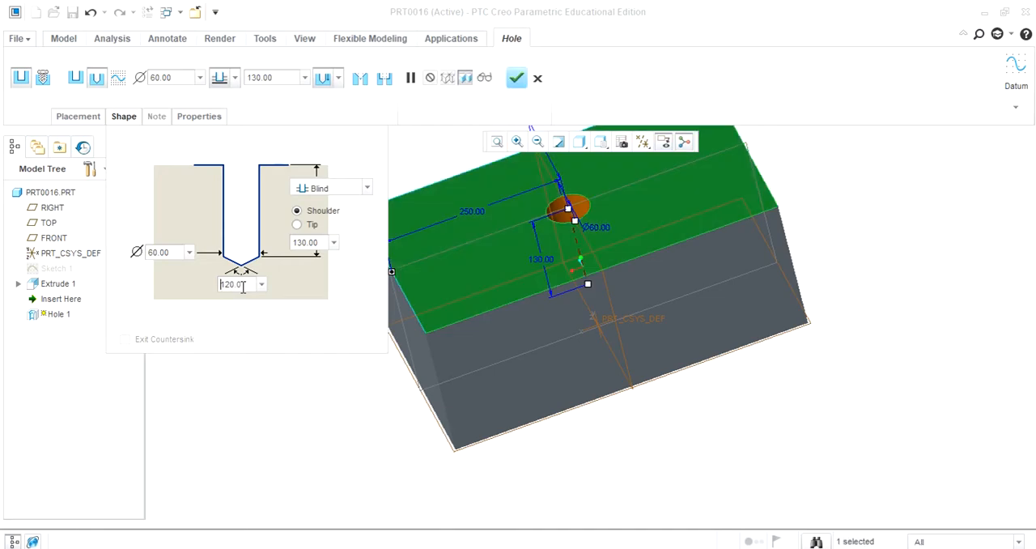
Step: Try the To Next and Through All depth options on the drilled hole
left_click(366, 191)
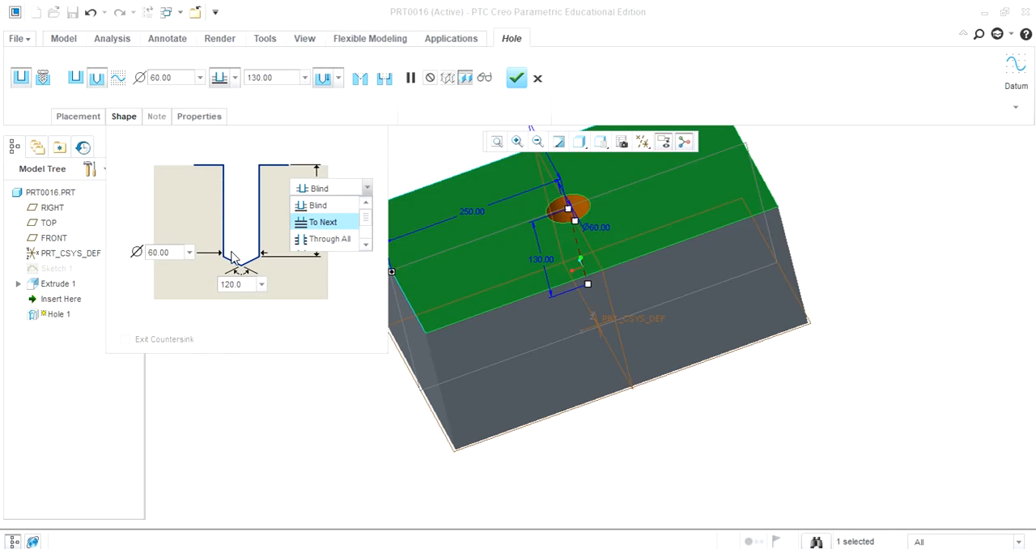
left_click(311, 223)
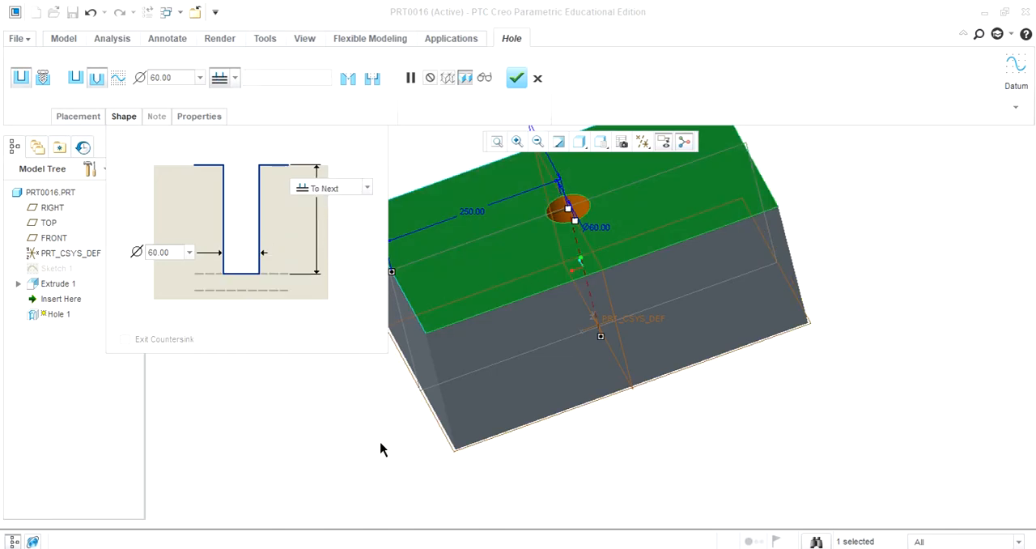
middle_click_drag(368, 437, 324, 365)
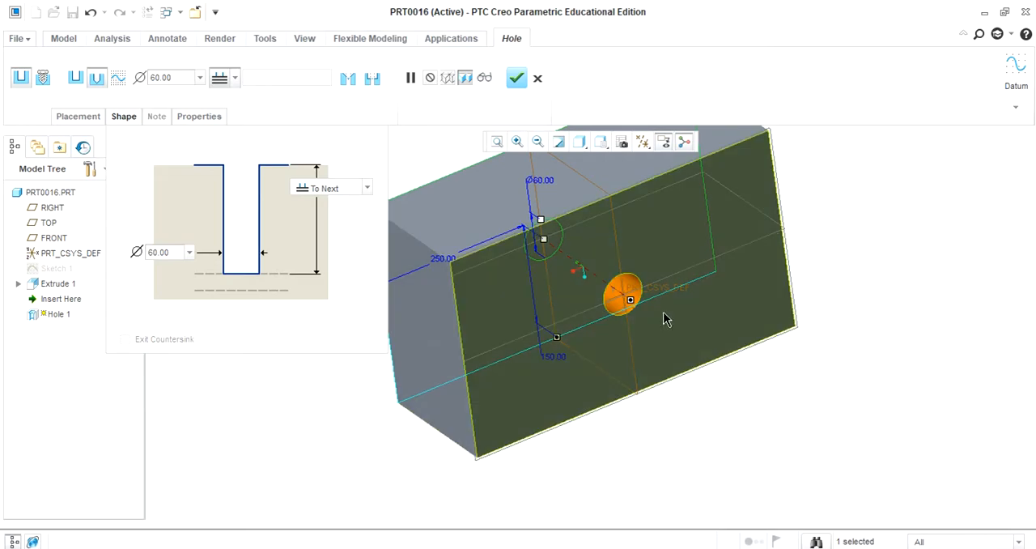
middle_click_drag(691, 428, 786, 440)
left_click(367, 189)
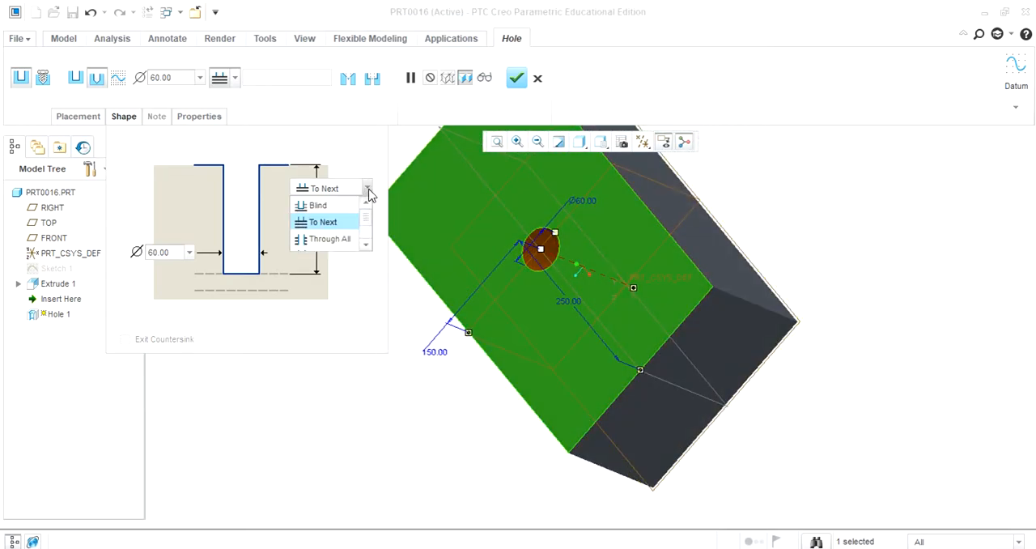
left_click(329, 240)
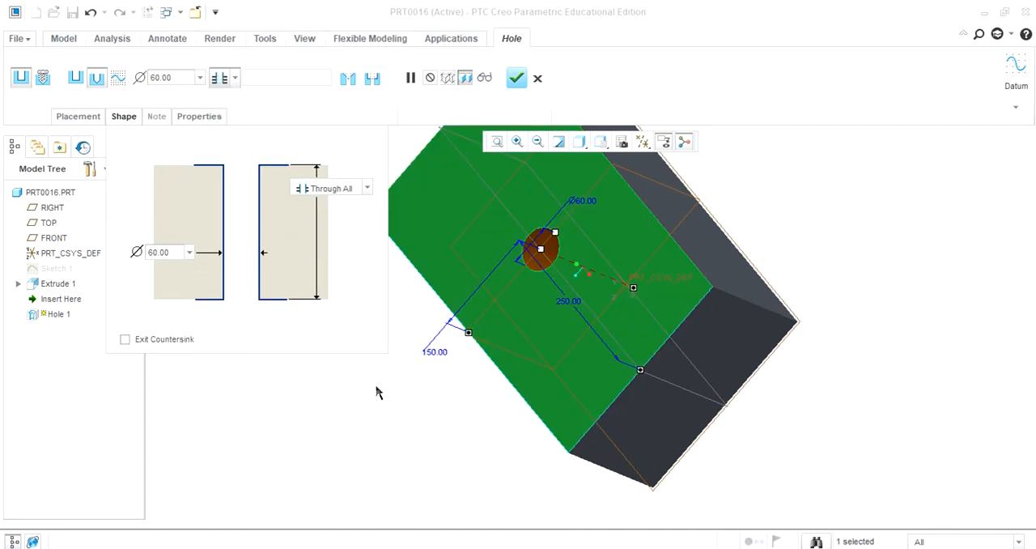
middle_click_drag(424, 424, 445, 429)
Step: Try the Through Until and To Selected depth options on the drilled hole
left_click(366, 189)
scroll(328, 231, "down", 2)
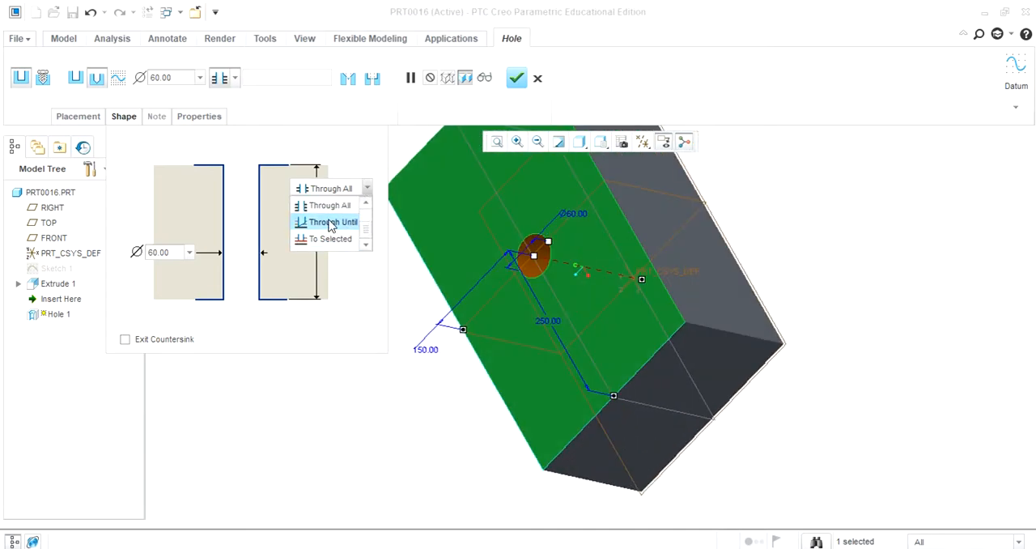
left_click(332, 222)
mouse_move(353, 396)
middle_mouse_down()
mouse_move(294, 351)
mouse_move(268, 347)
mouse_move(297, 376)
mouse_move(356, 380)
middle_mouse_up()
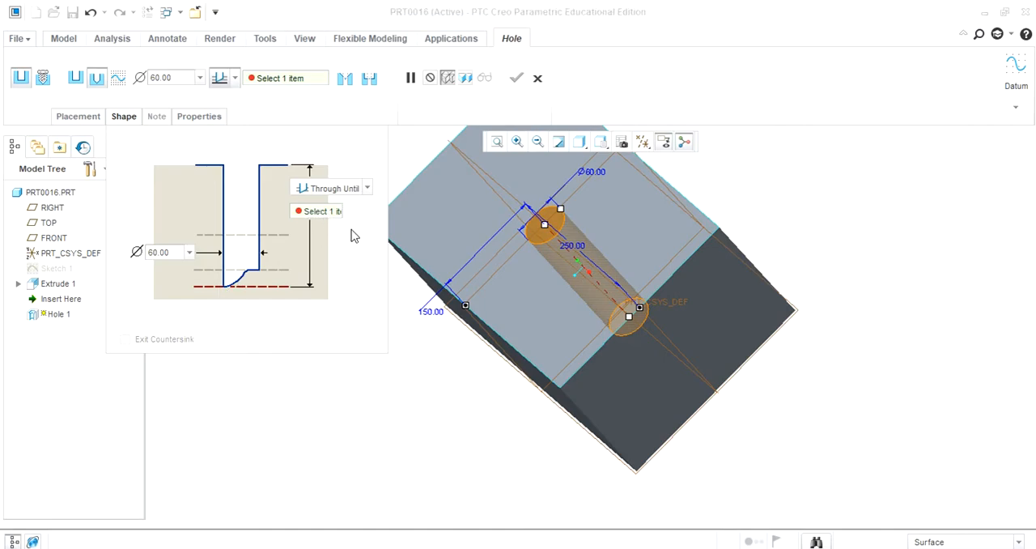
left_click(366, 189)
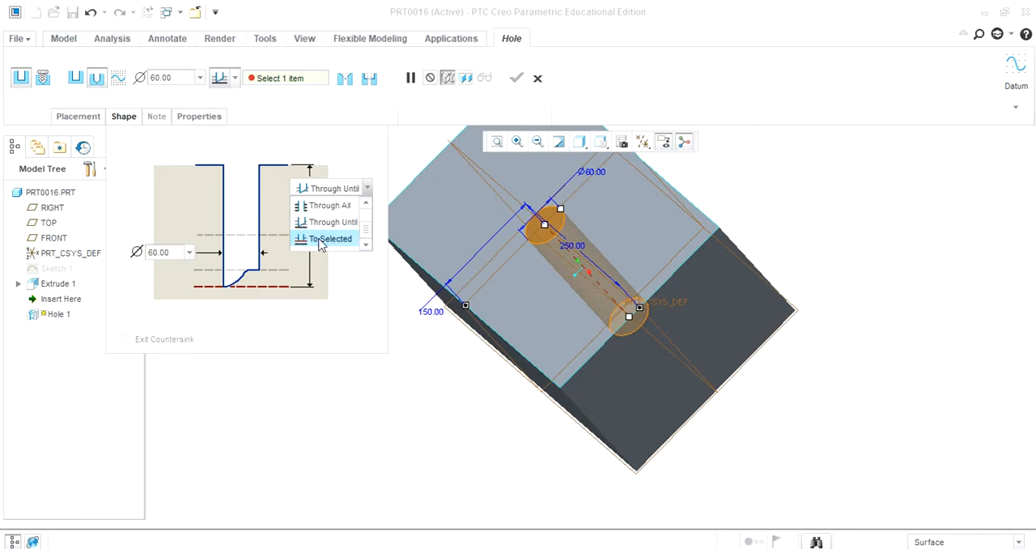
left_click(320, 239)
middle_click_drag(419, 420, 354, 382)
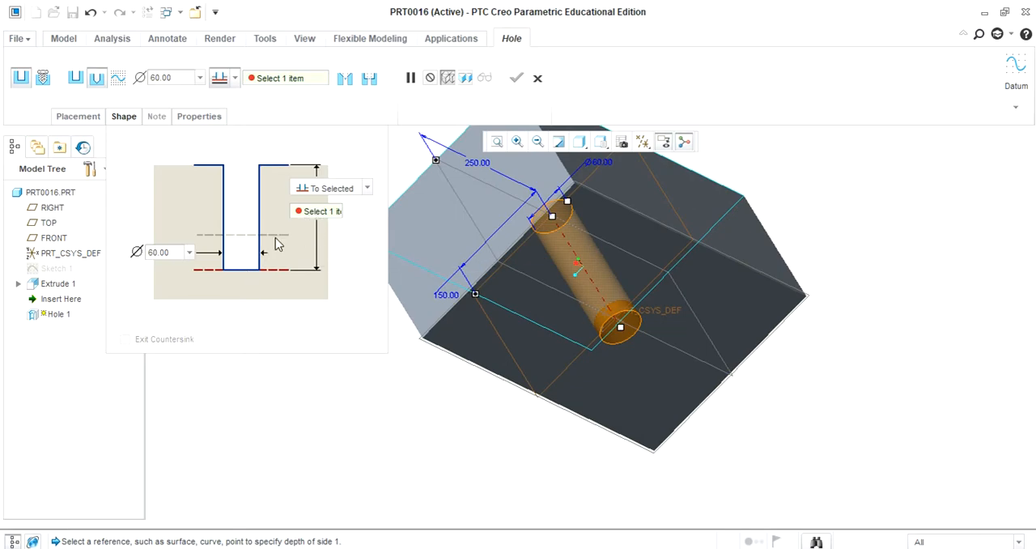
Step: Switch the hole's depth option back to Blind and complete the redefinition
left_click(365, 188)
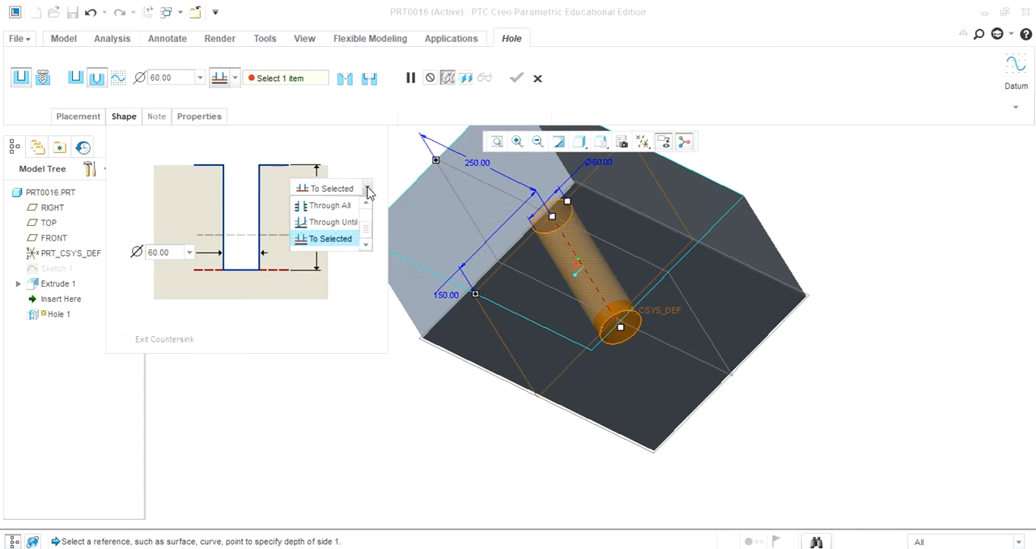
scroll(334, 220, "up", 2)
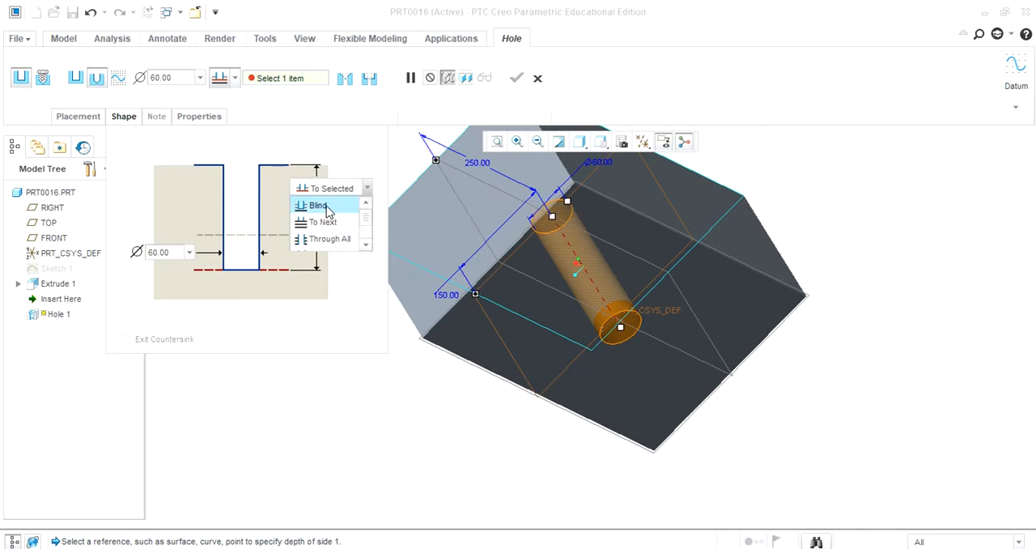
left_click(326, 207)
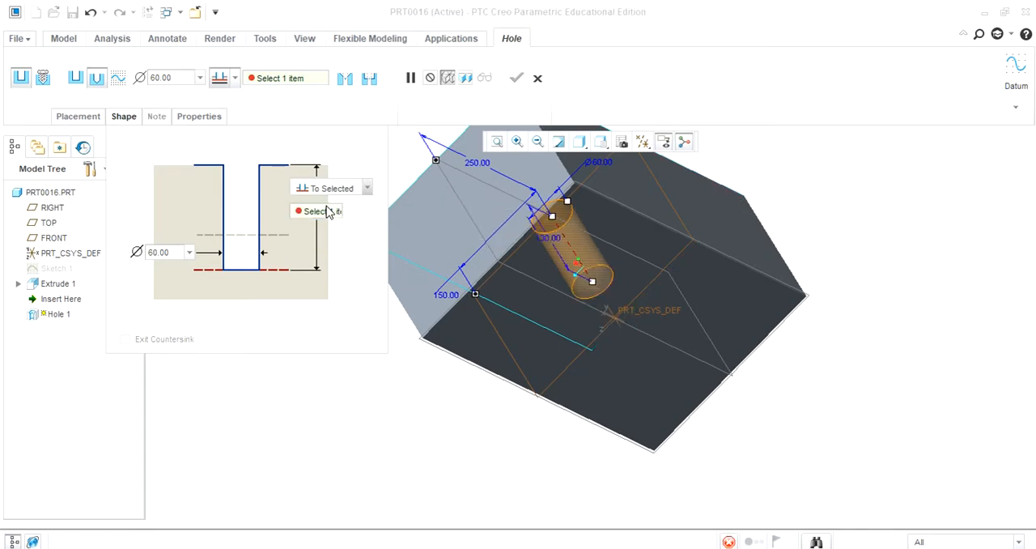
middle_click(350, 392)
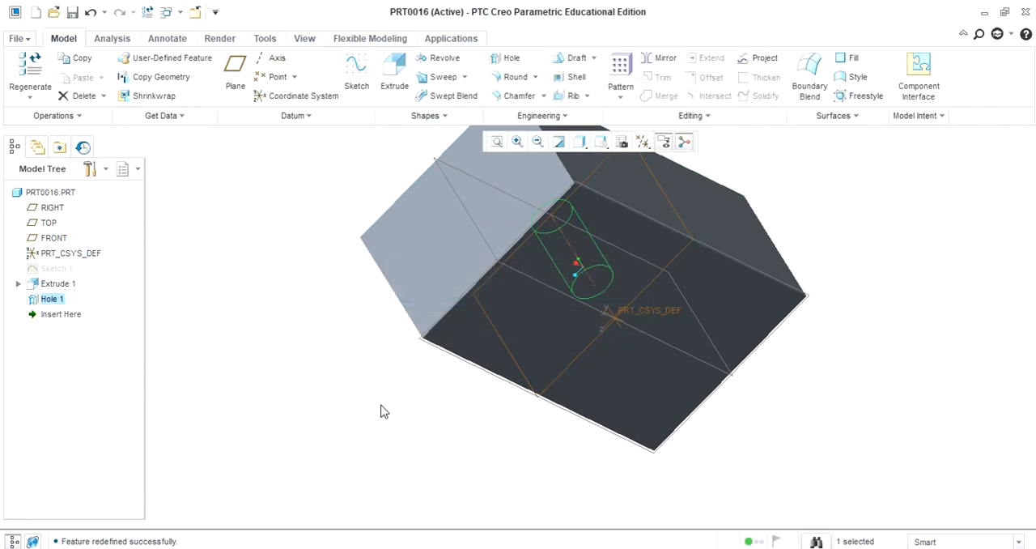
Step: Redefine the hole again and add a countersink to its drilled profile
middle_click_drag(348, 382, 419, 471)
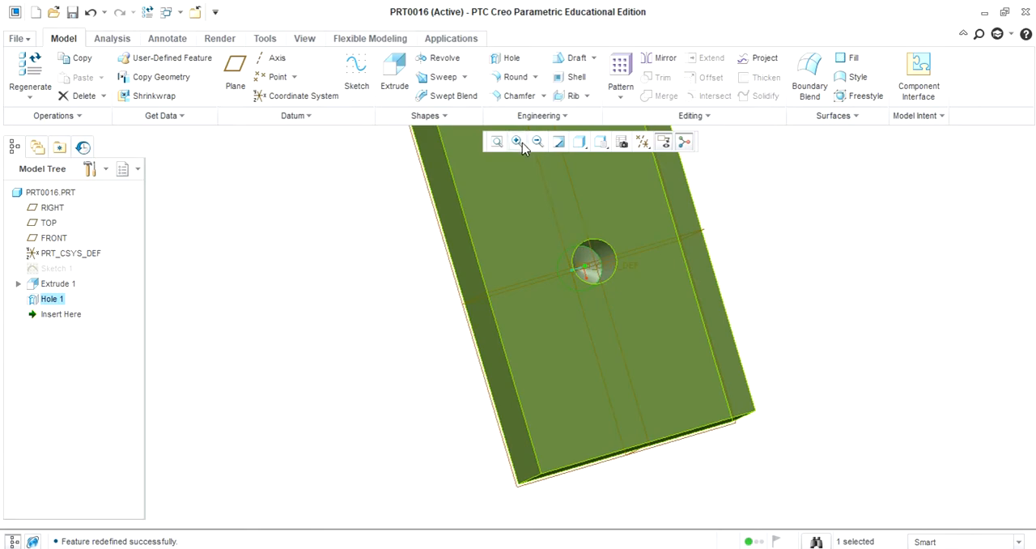
left_click(517, 141)
left_click(525, 208)
left_click(770, 377)
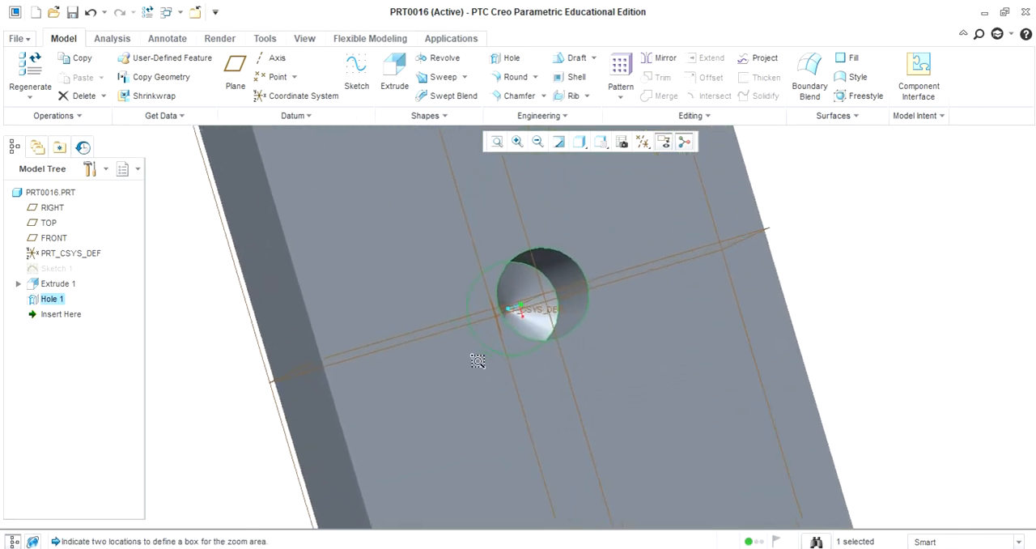
mouse_move(967, 281)
middle_mouse_down()
mouse_move(938, 293)
mouse_move(962, 282)
middle_mouse_up()
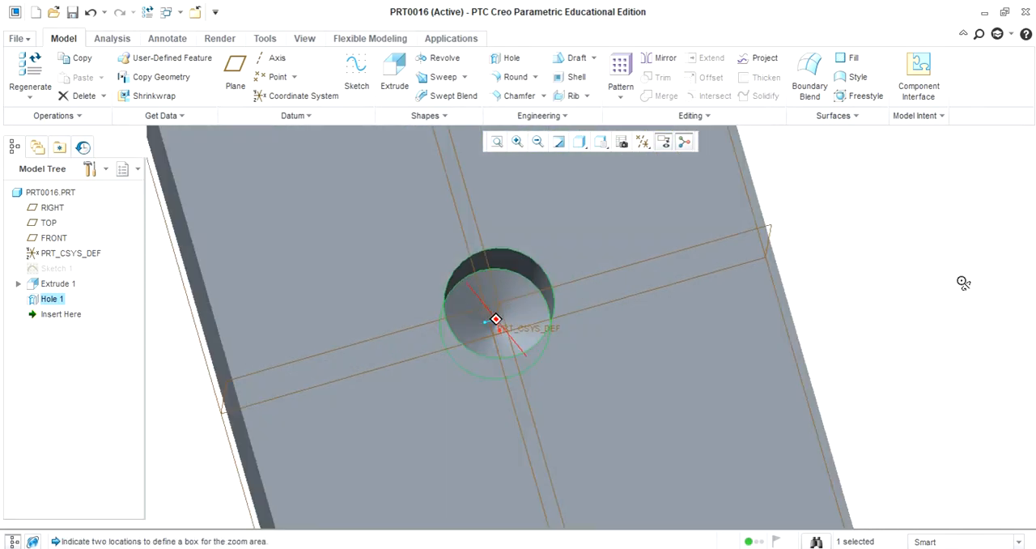
right_click(52, 299)
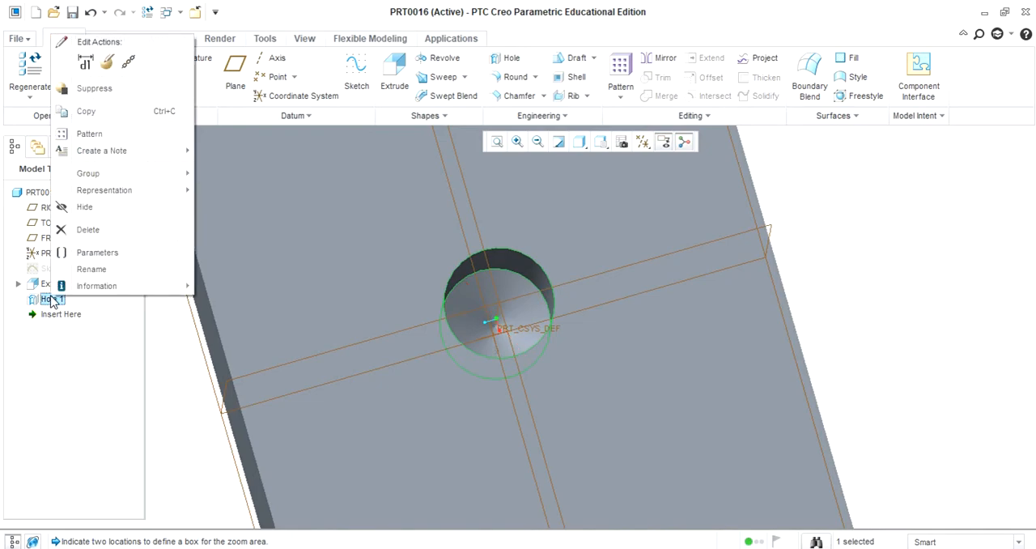
left_click(109, 64)
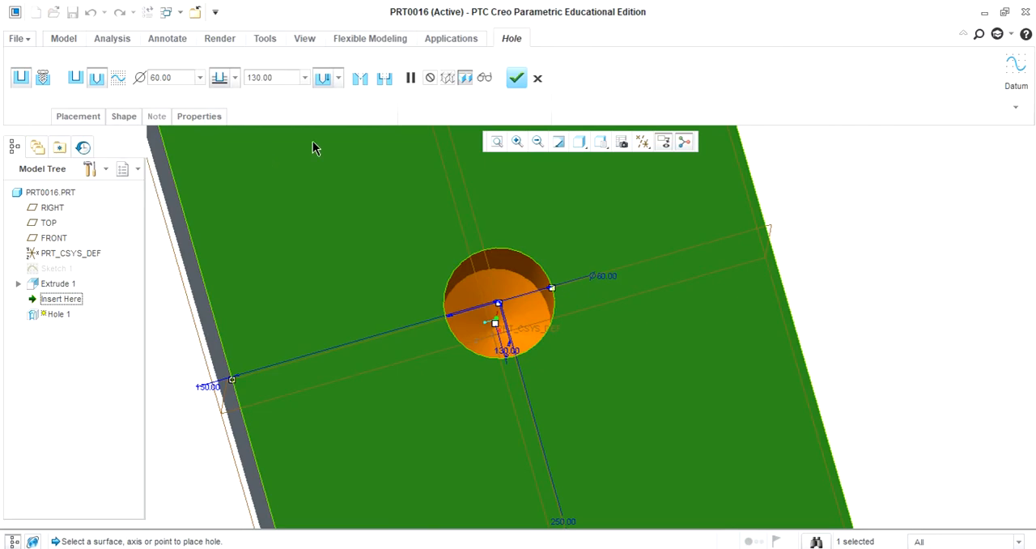
left_click(496, 142)
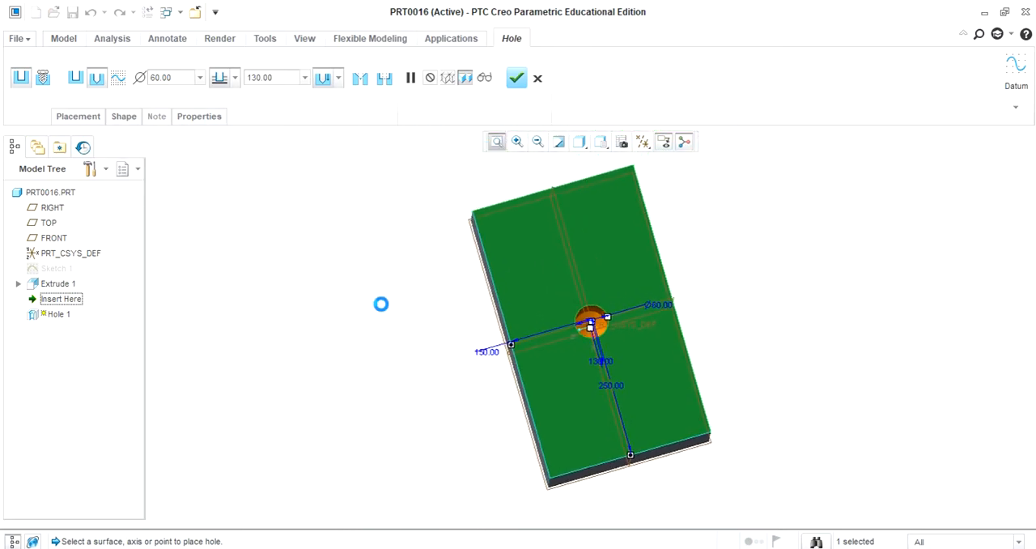
left_click(119, 121)
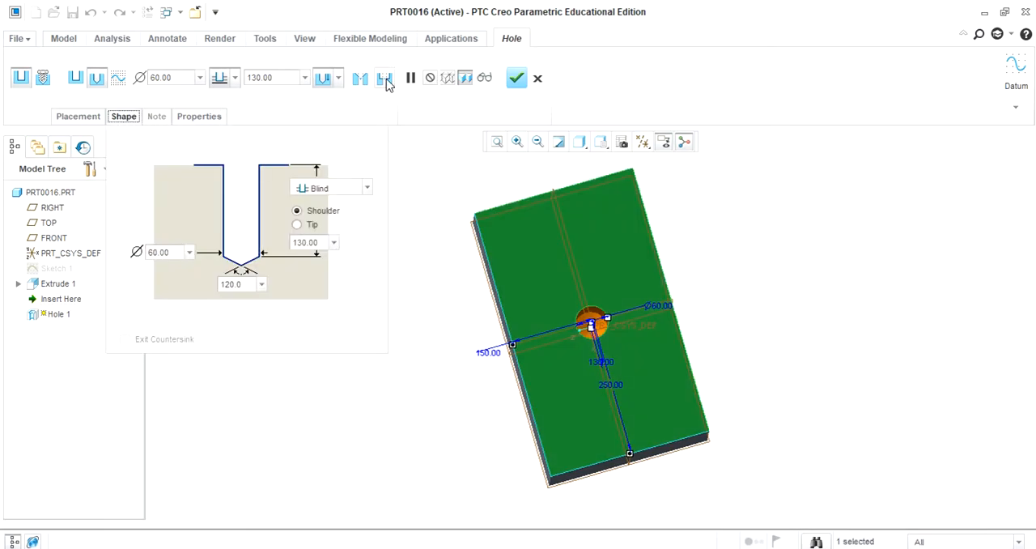
left_click(323, 77)
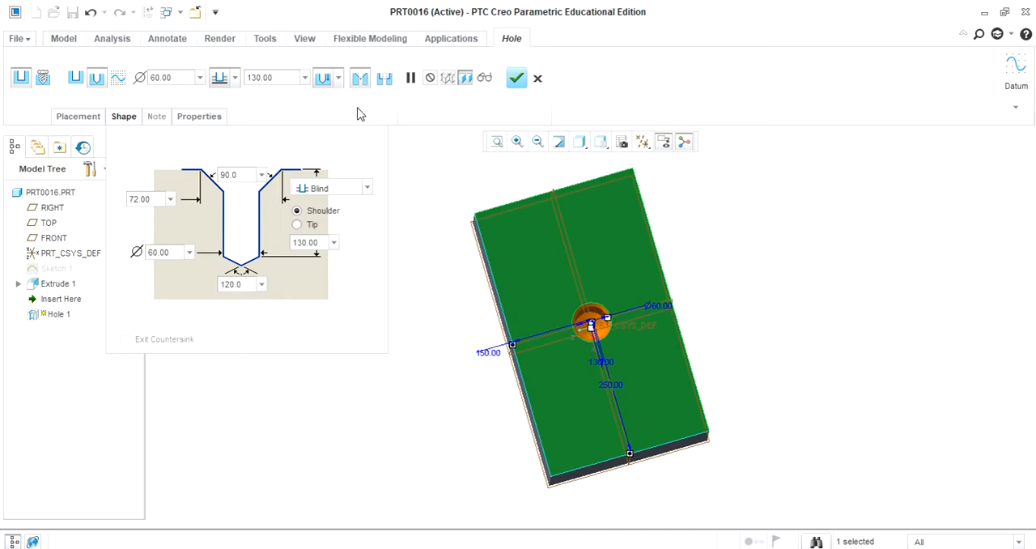
Step: Try to set the countersunk hole's drill diameter to 80, then set it back to 60
middle_click_drag(408, 382, 423, 369)
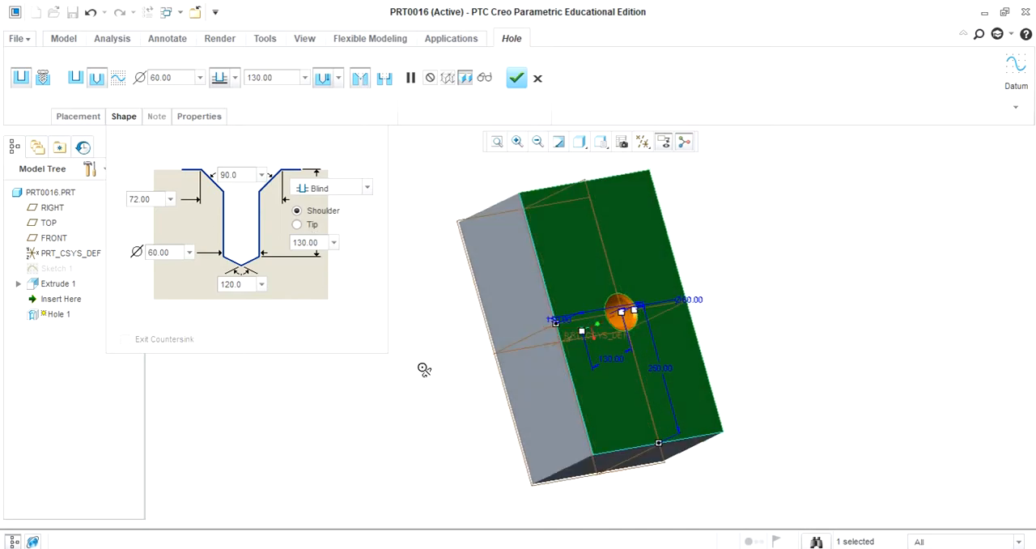
left_click(184, 249)
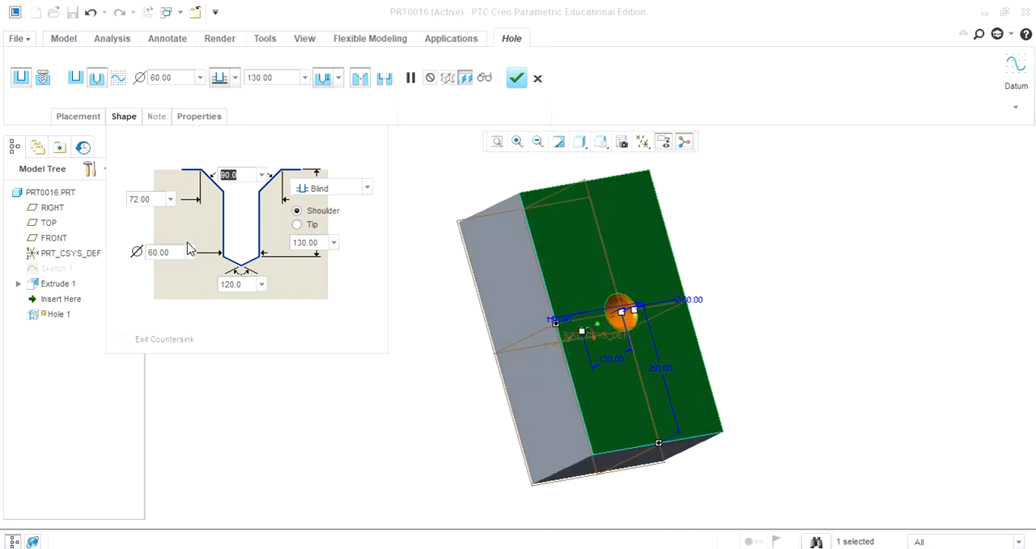
left_click(186, 251)
type("80")
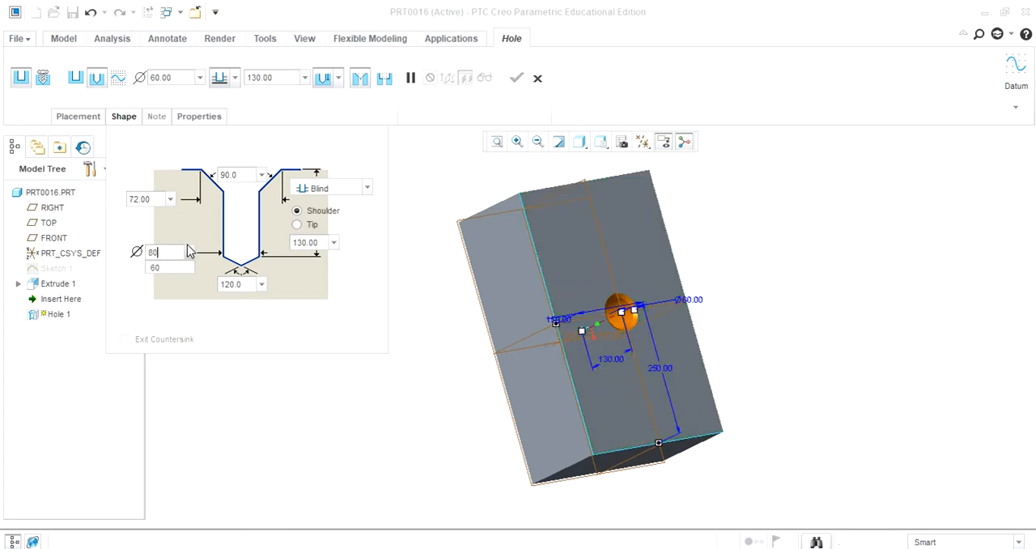
key("Return")
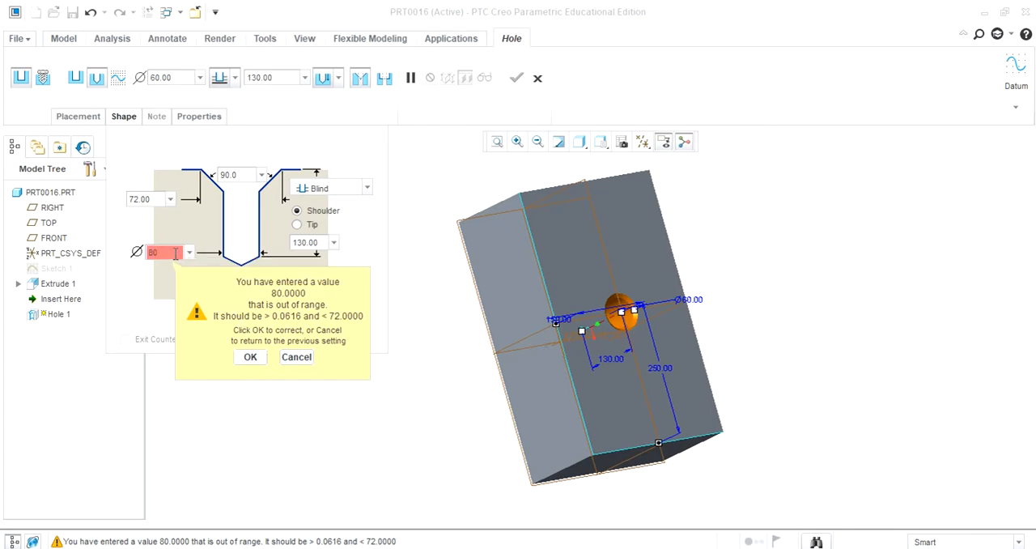
type("7")
left_click(250, 356)
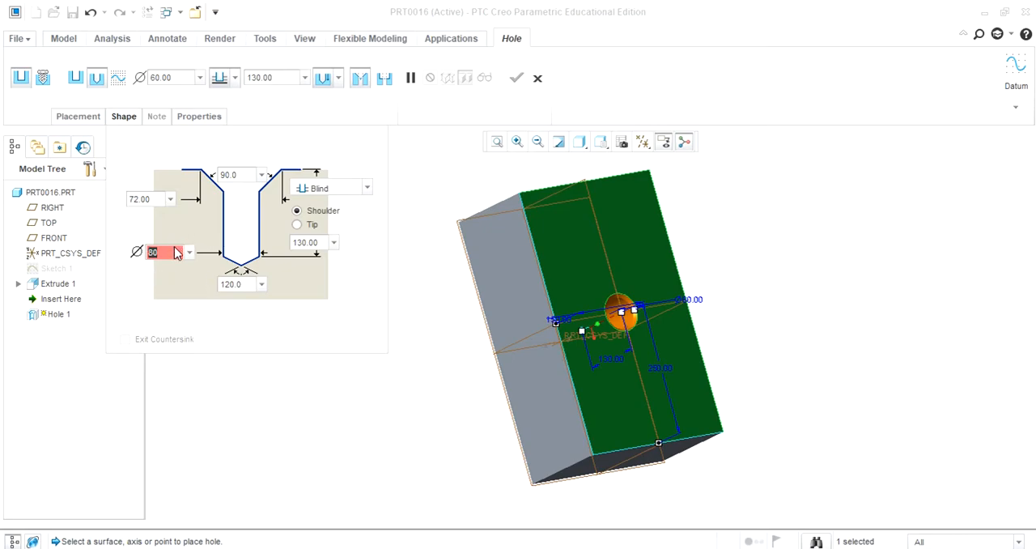
type("60")
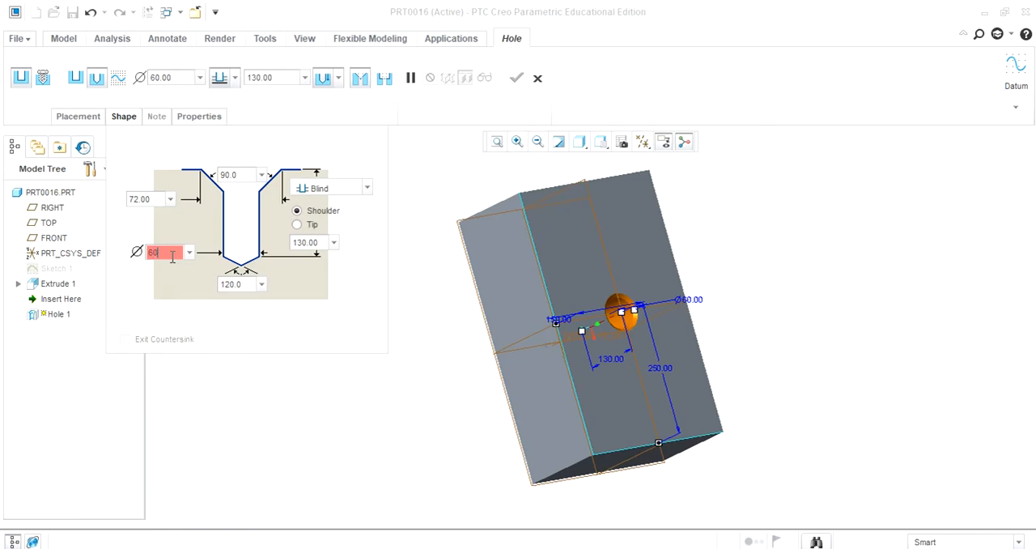
key("Return")
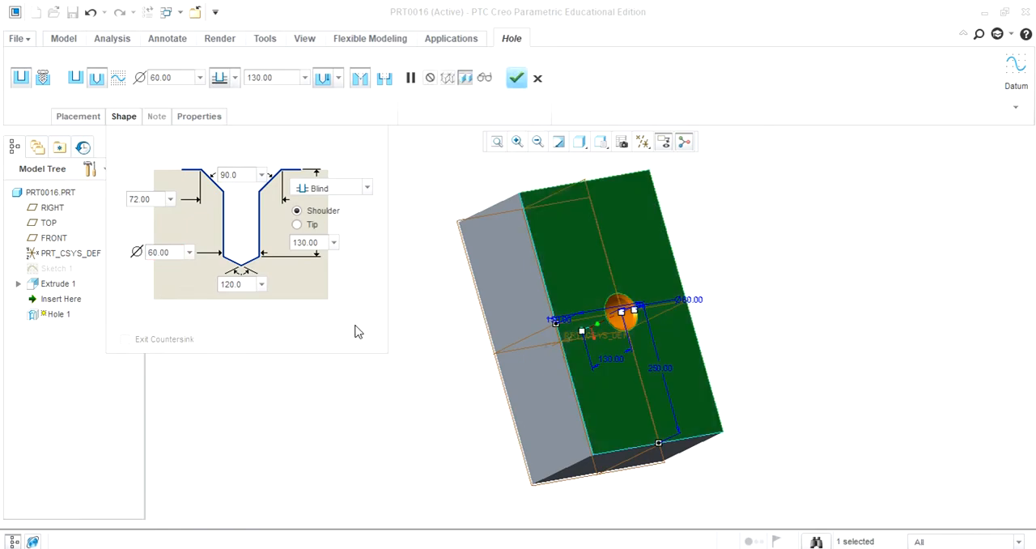
Step: Add a counterbore to the countersunk hole's profile and complete the redefinition
middle_click_drag(397, 434, 386, 385)
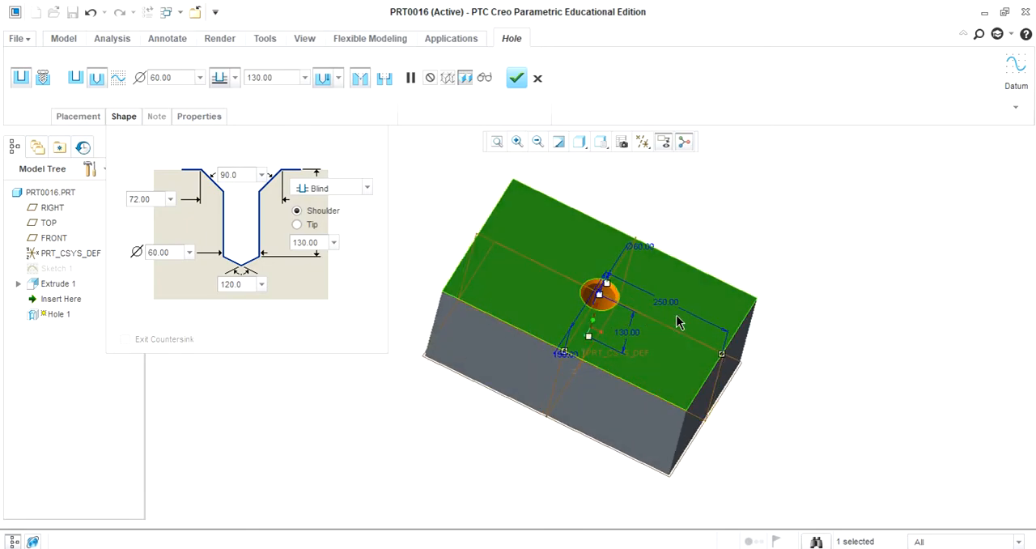
middle_click_drag(557, 478, 504, 444)
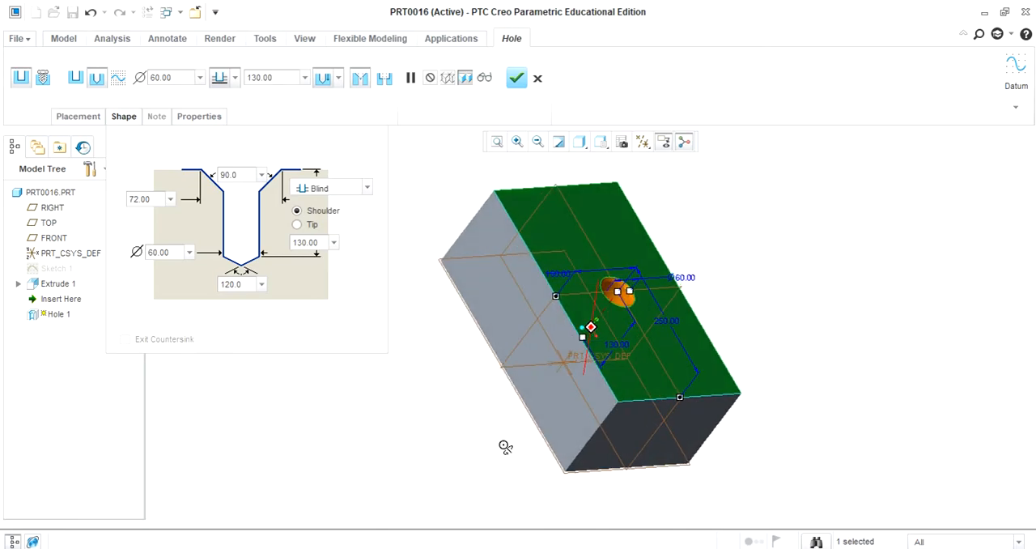
left_click(387, 76)
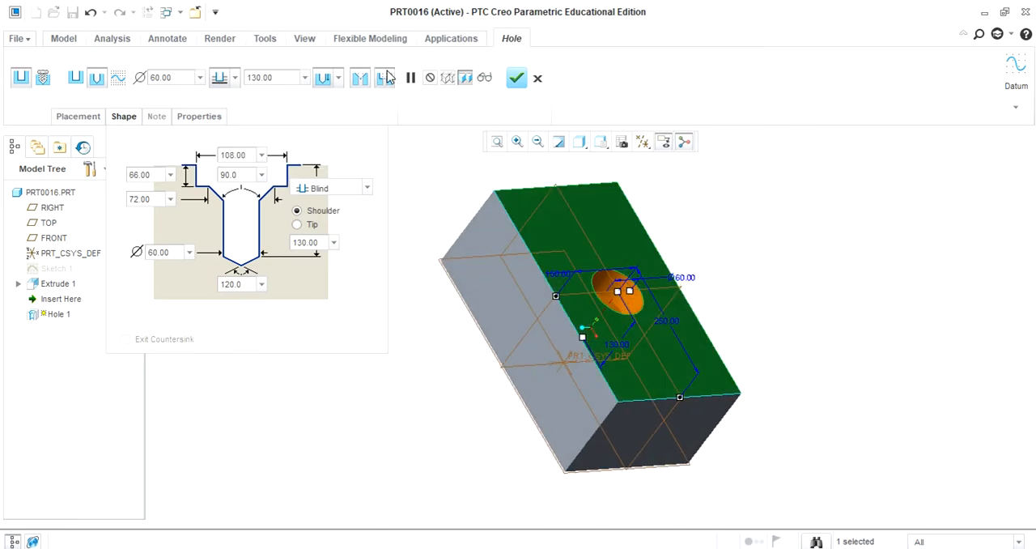
middle_click_drag(406, 413, 364, 421)
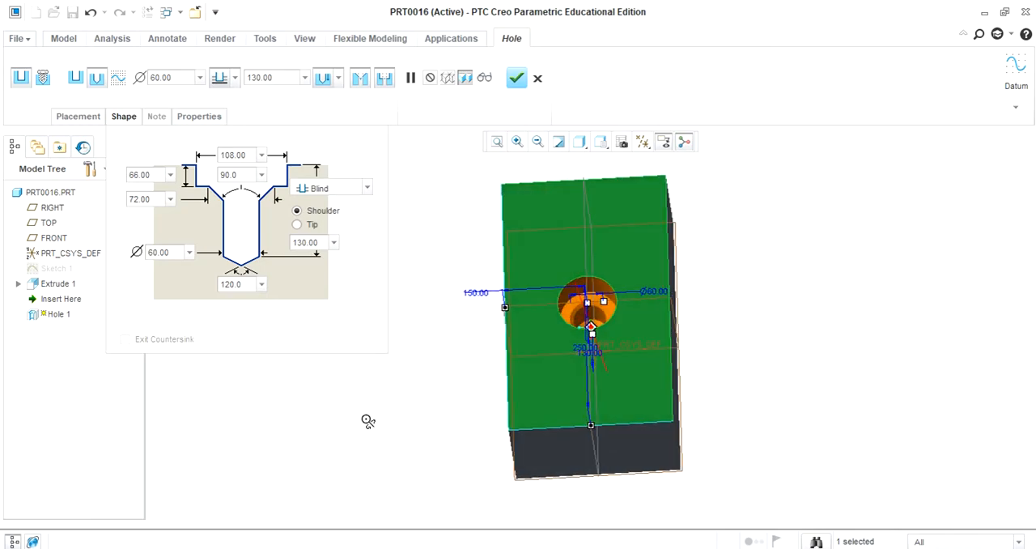
left_click(149, 173)
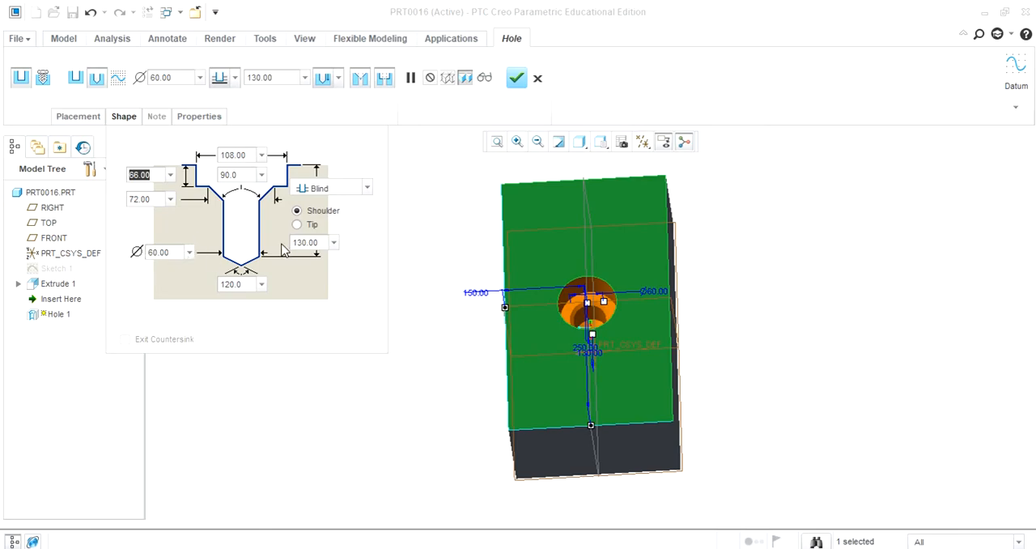
left_click(381, 387)
mouse_move(380, 386)
middle_mouse_down()
mouse_move(397, 407)
mouse_move(370, 389)
mouse_move(398, 405)
mouse_move(373, 397)
mouse_move(394, 397)
middle_mouse_up()
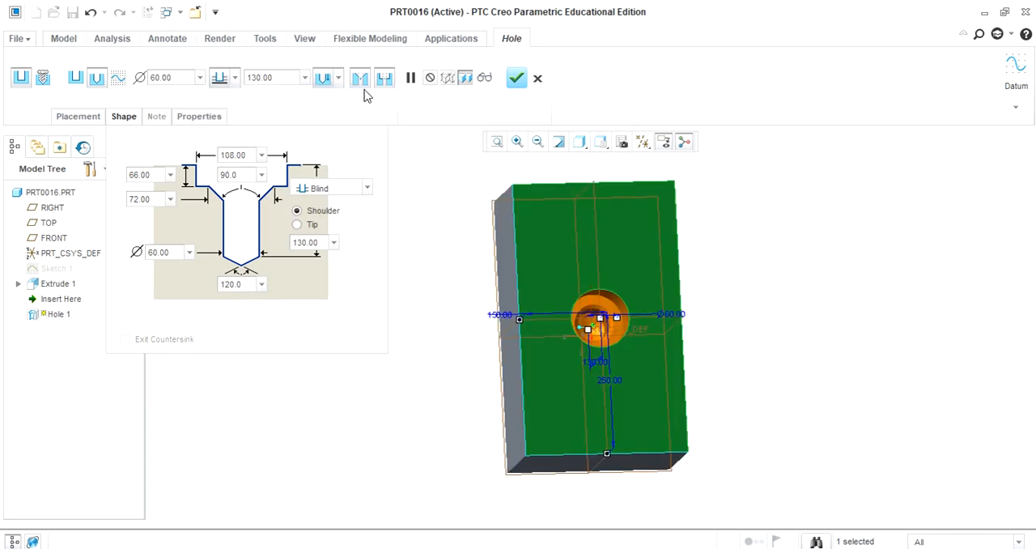
left_click(517, 78)
Step: Display the block in Shading With Edges style and enlarge the area around the hole to inspect its profile
left_click(377, 332)
mouse_move(377, 328)
middle_mouse_down()
mouse_move(349, 296)
mouse_move(302, 294)
mouse_move(349, 342)
mouse_move(308, 343)
mouse_move(356, 339)
mouse_move(331, 338)
mouse_move(337, 326)
mouse_move(370, 331)
mouse_move(365, 340)
middle_mouse_up()
left_click(558, 143)
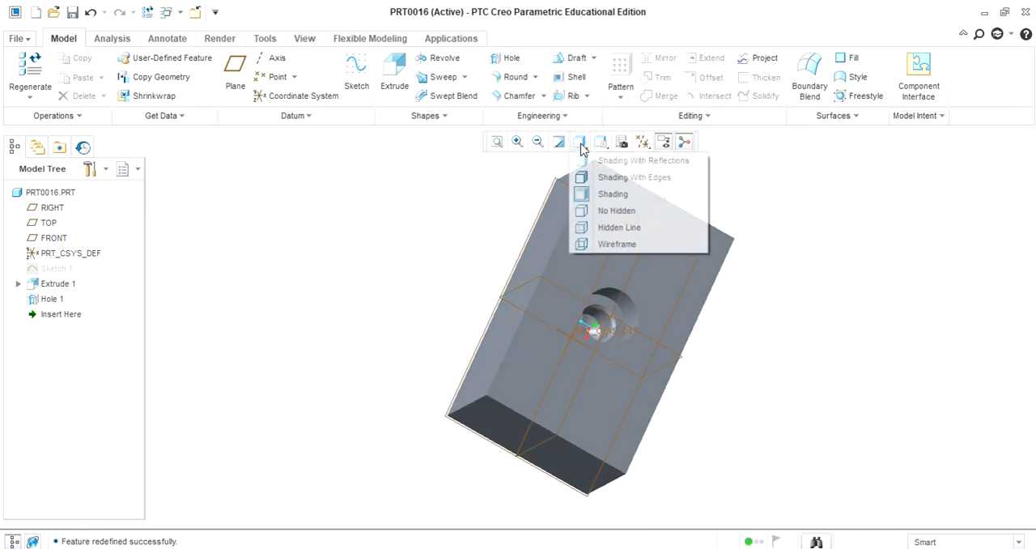
left_click(600, 176)
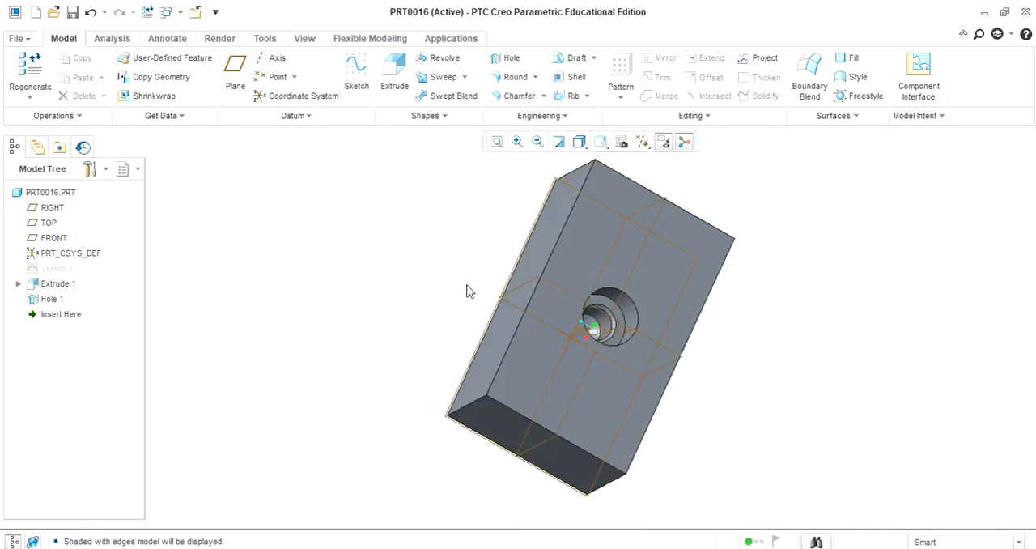
left_click(517, 142)
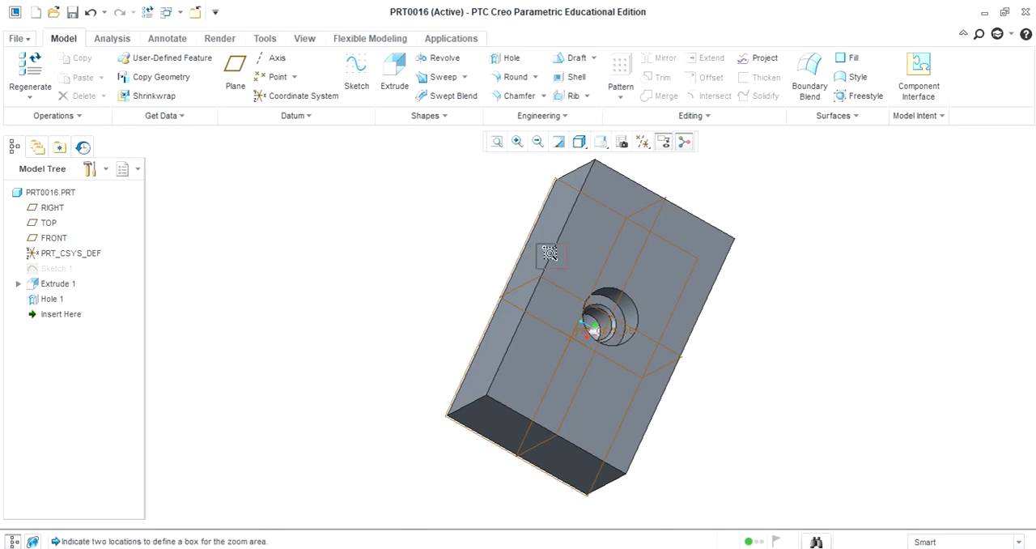
left_click(664, 373)
mouse_move(905, 449)
middle_mouse_down()
mouse_move(886, 454)
mouse_move(872, 435)
mouse_move(888, 455)
mouse_move(916, 456)
mouse_move(848, 441)
mouse_move(901, 451)
middle_mouse_up()
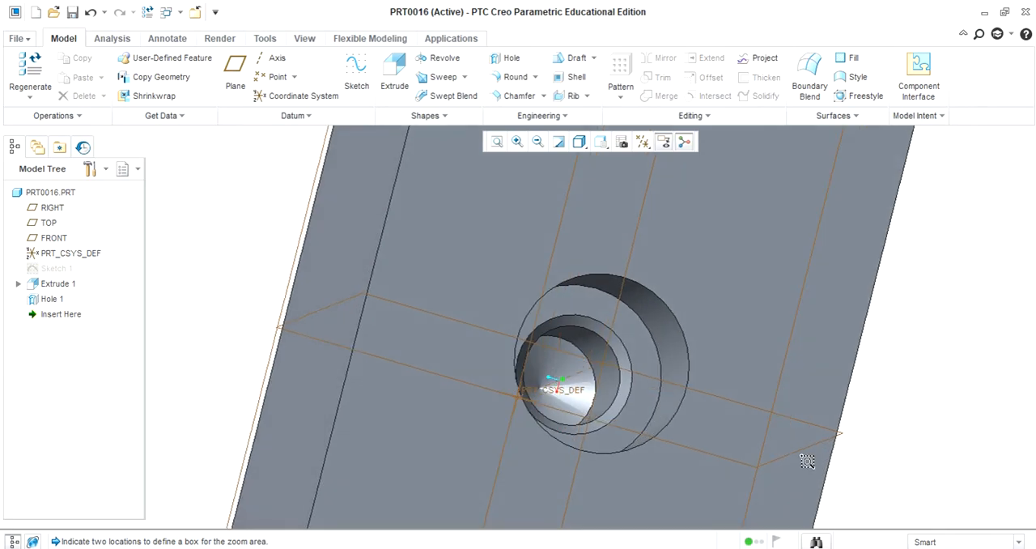